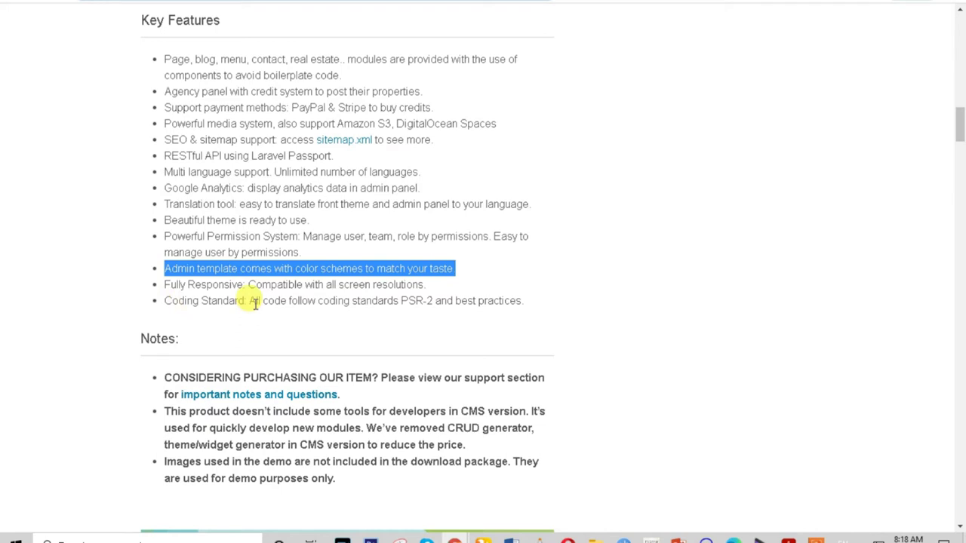
Scroll past the Fully Responsive, Payment Gateway and Free plugins sections to the Chokka Packages page.
drag(960, 111, 960, 140)
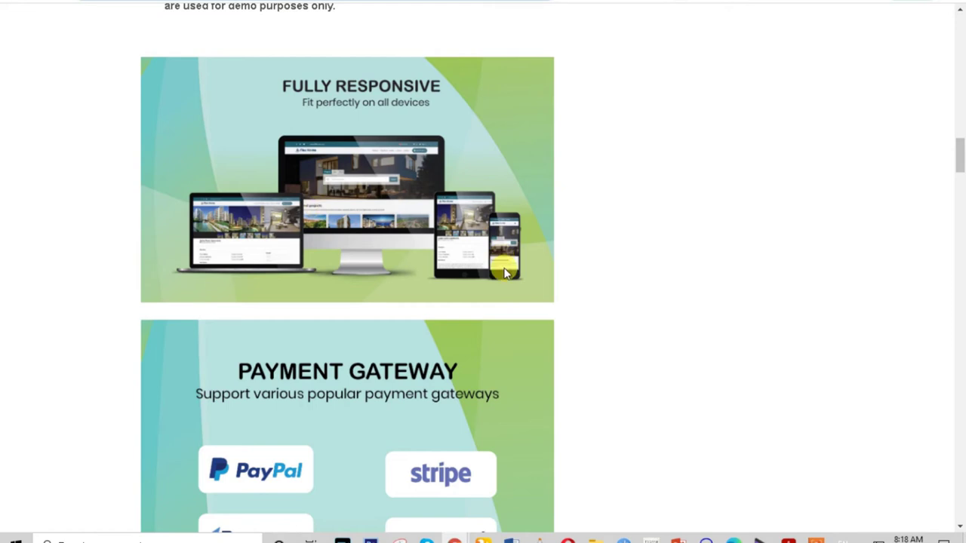
scroll(505, 273, down, 3)
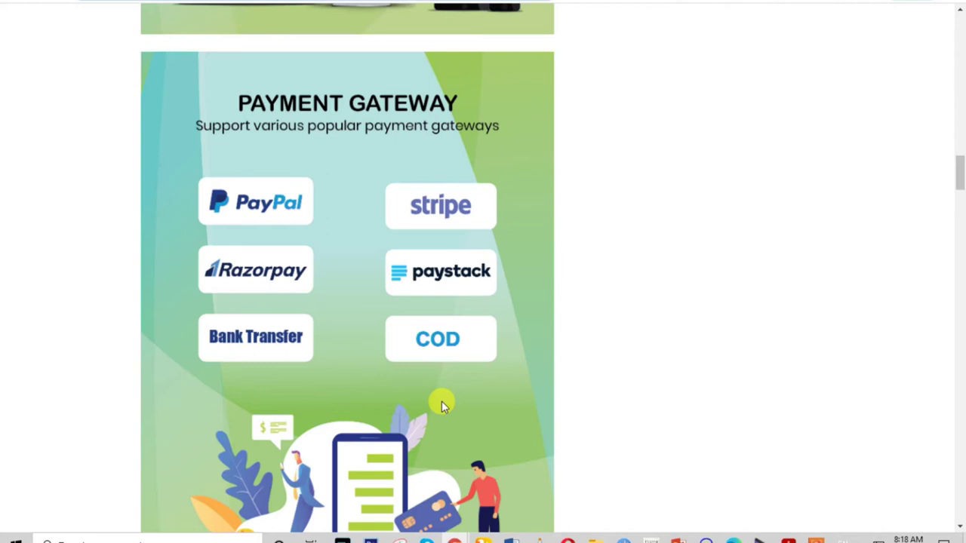
scroll(463, 388, down, 3)
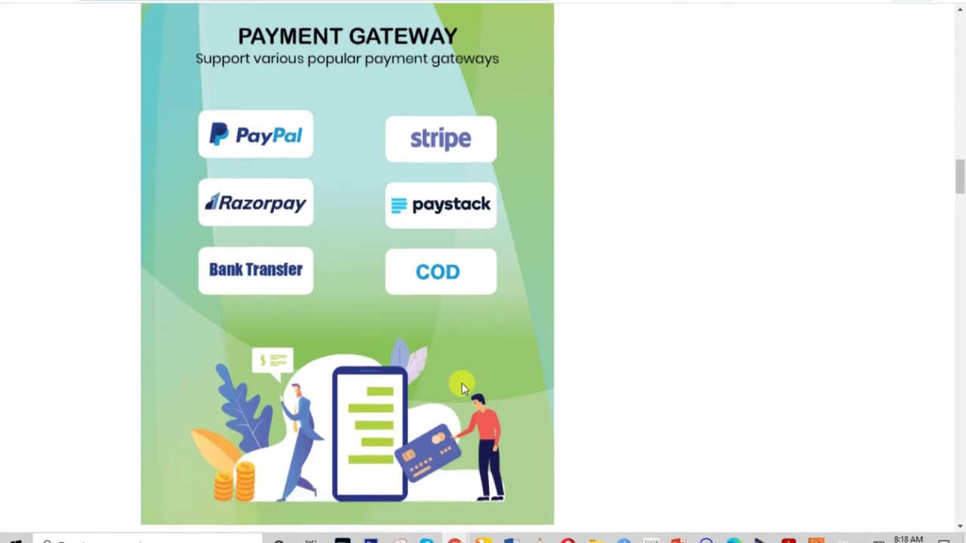
scroll(464, 388, down, 1)
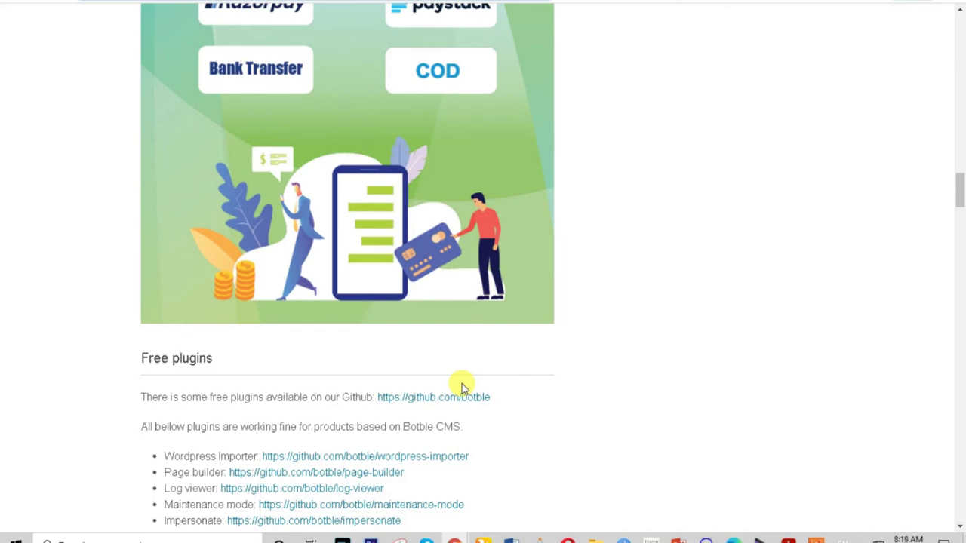
mouse_move(959, 190)
mouse_down()
mouse_move(960, 220)
mouse_move(956, 162)
mouse_move(950, 176)
mouse_up()
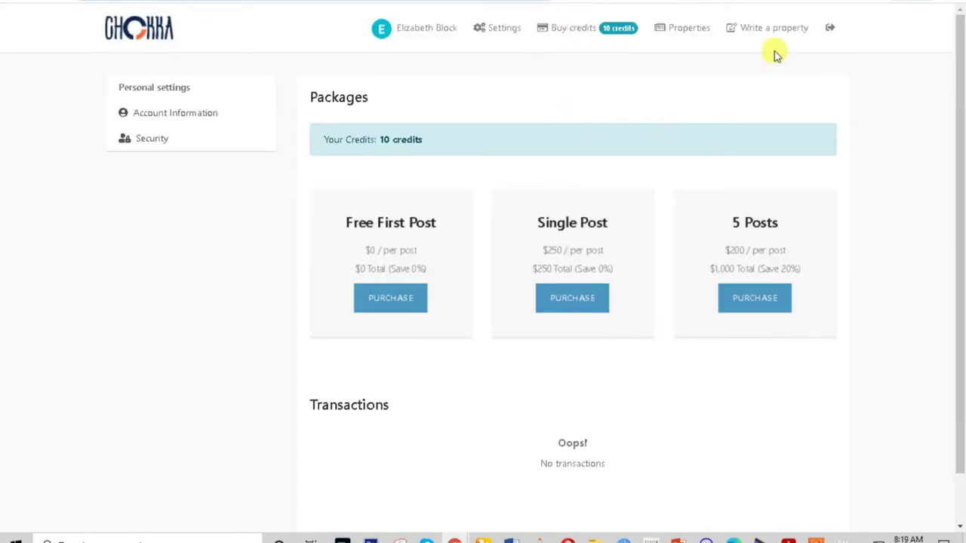
Visit the vendor's dashboard and property list, then start a new property with Write a property.
click(408, 34)
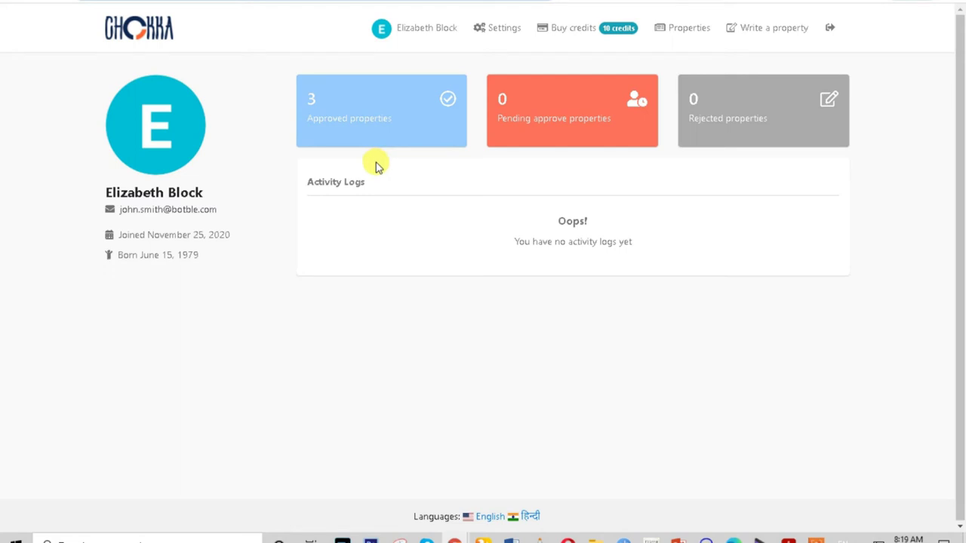
click(680, 33)
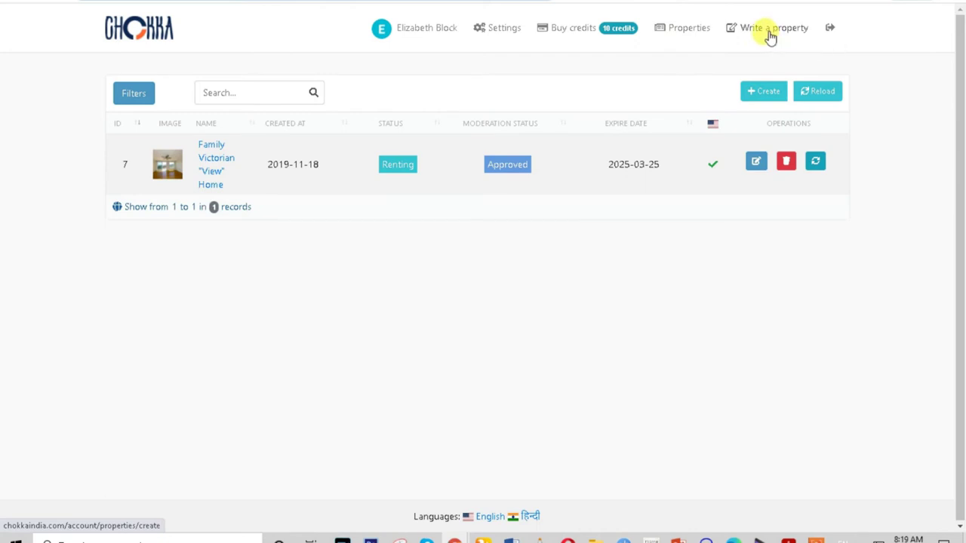
click(770, 37)
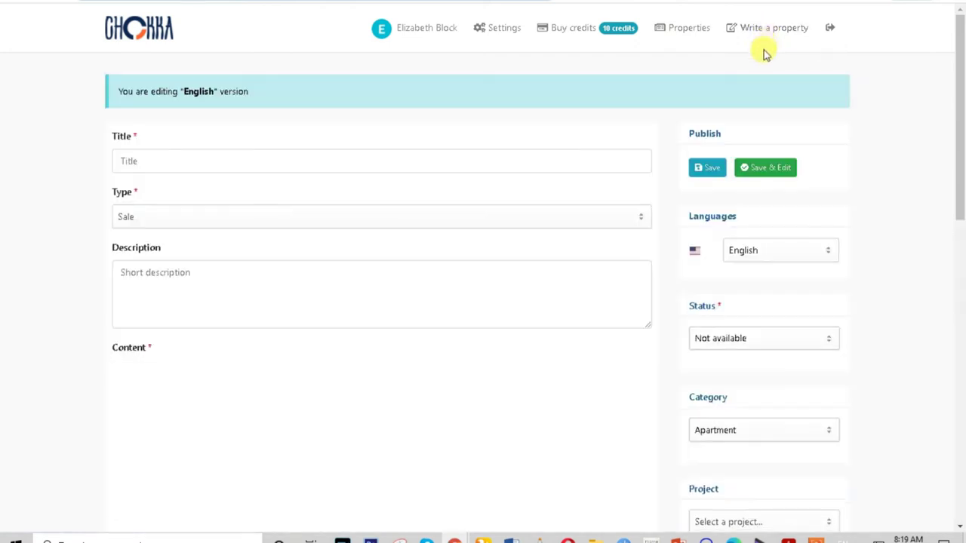
Look over the blank property form, then return to the public homepage.
scroll(170, 402, down, 2)
scroll(172, 405, up, 1)
scroll(172, 405, down, 3)
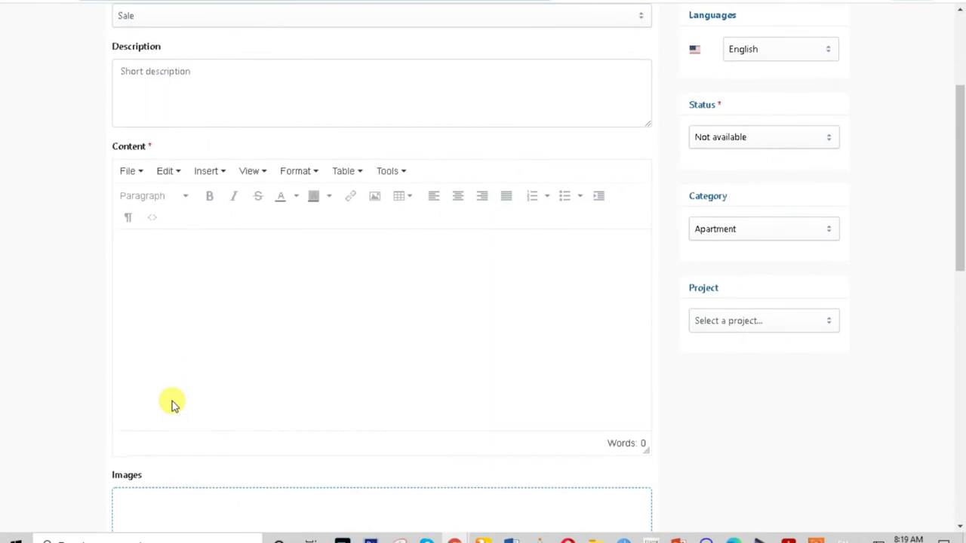
scroll(172, 405, down, 7)
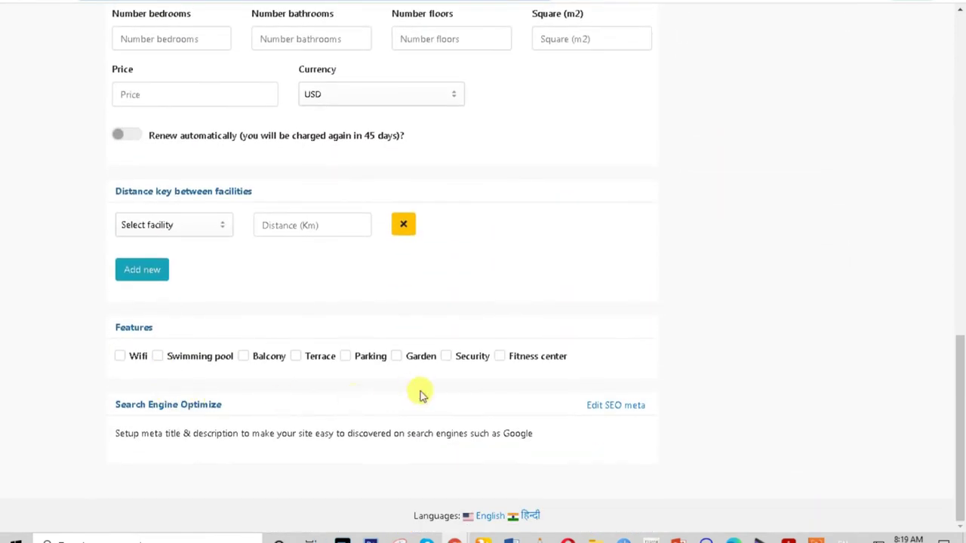
scroll(209, 428, up, 9)
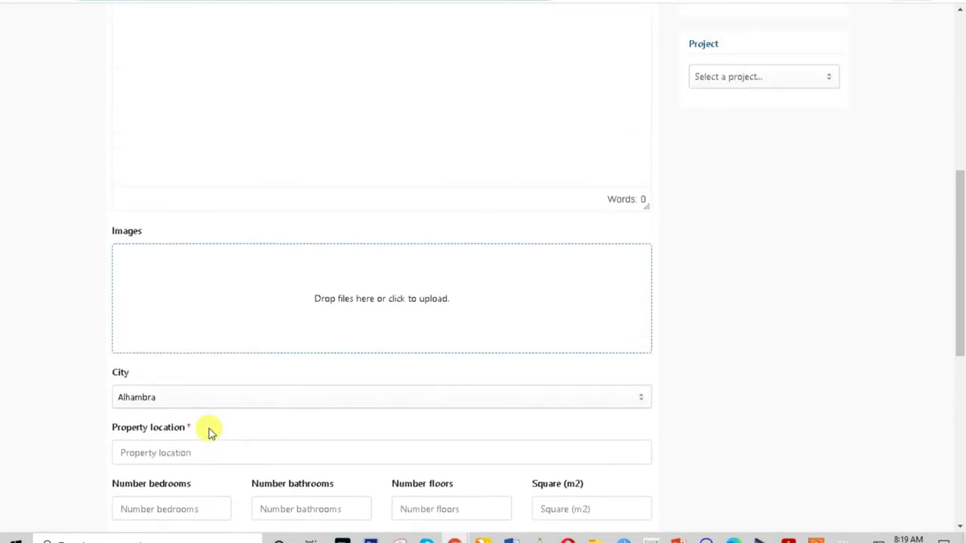
scroll(209, 427, up, 3)
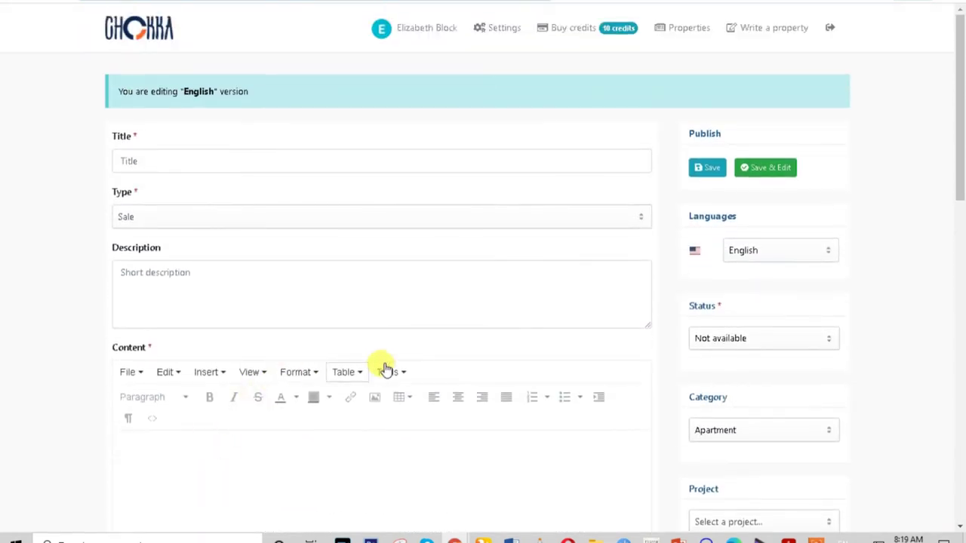
click(264, 292)
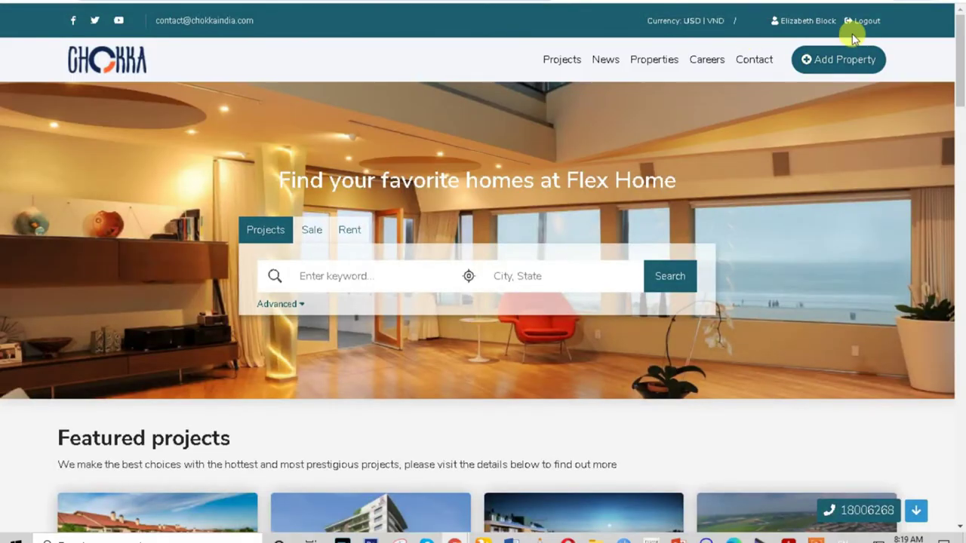
Log out, then go from Add Property's login page to 'Register a new account'.
click(865, 22)
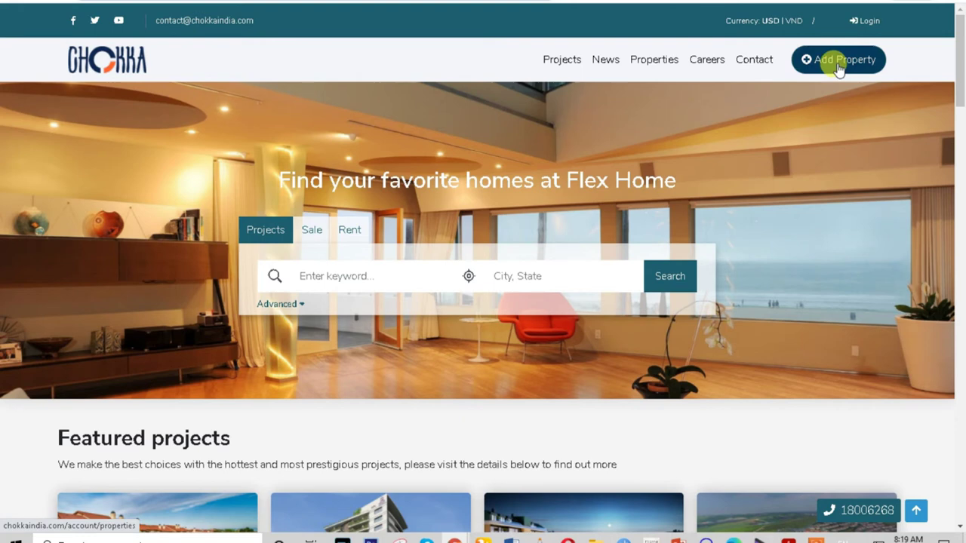
click(840, 68)
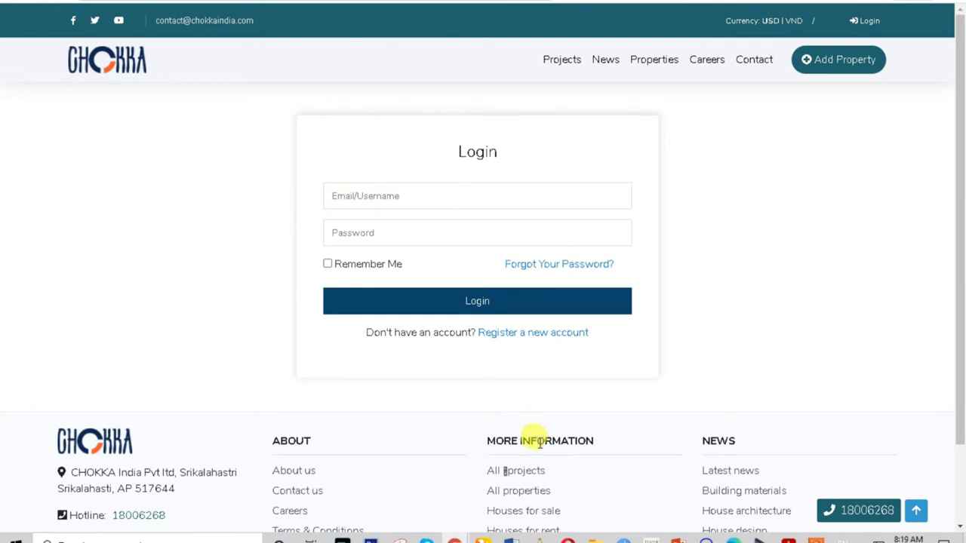
click(525, 339)
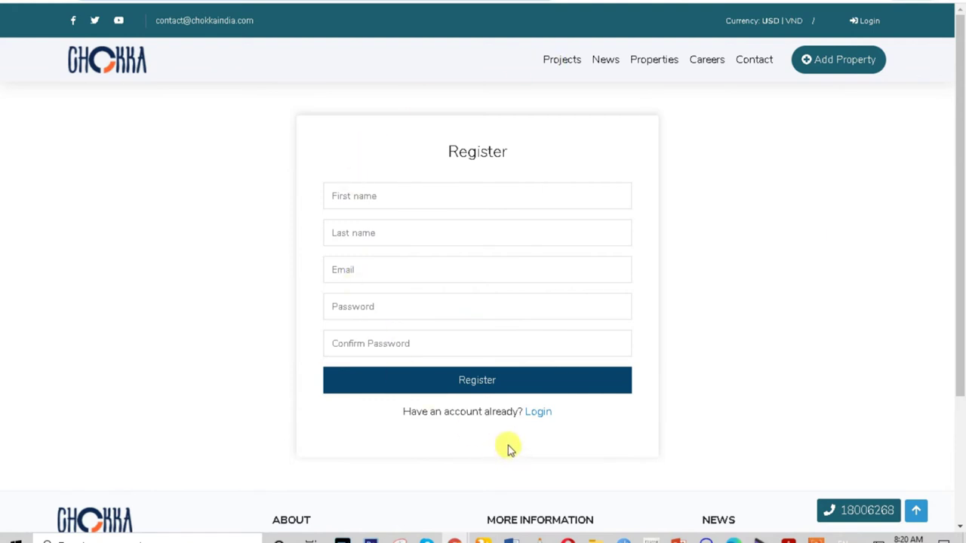
Enter the first name and last name, and pick a saved e-mail address on the Register form.
click(367, 195)
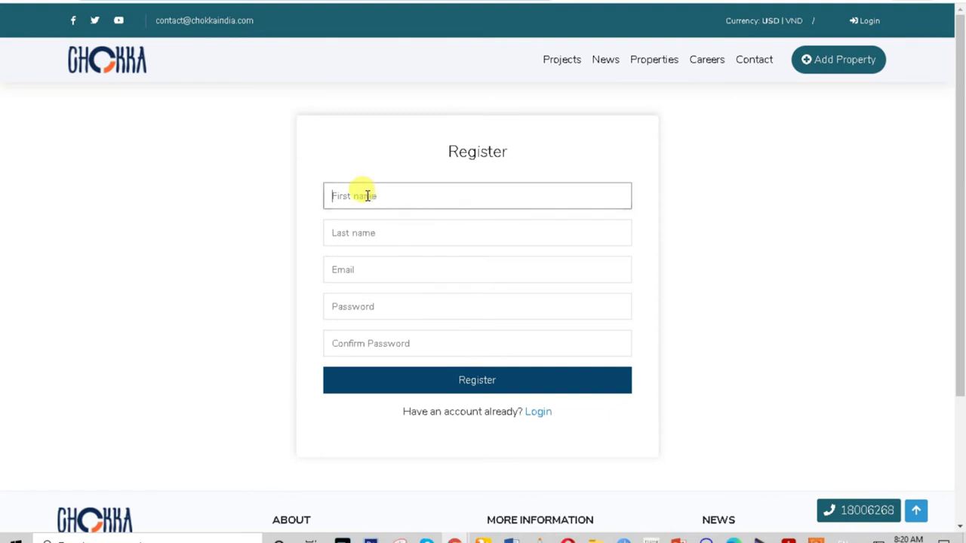
text(M)
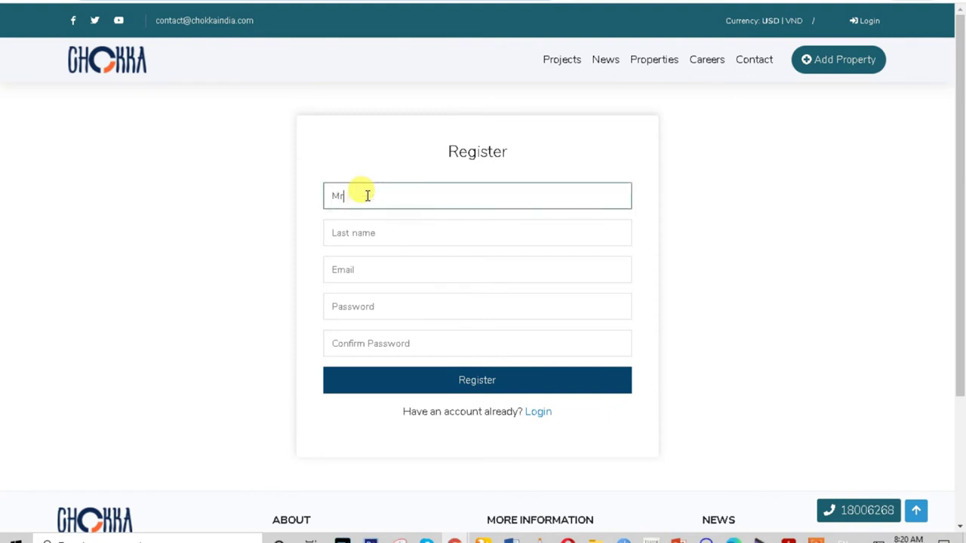
text(r)
click(365, 233)
text(Alam)
click(382, 264)
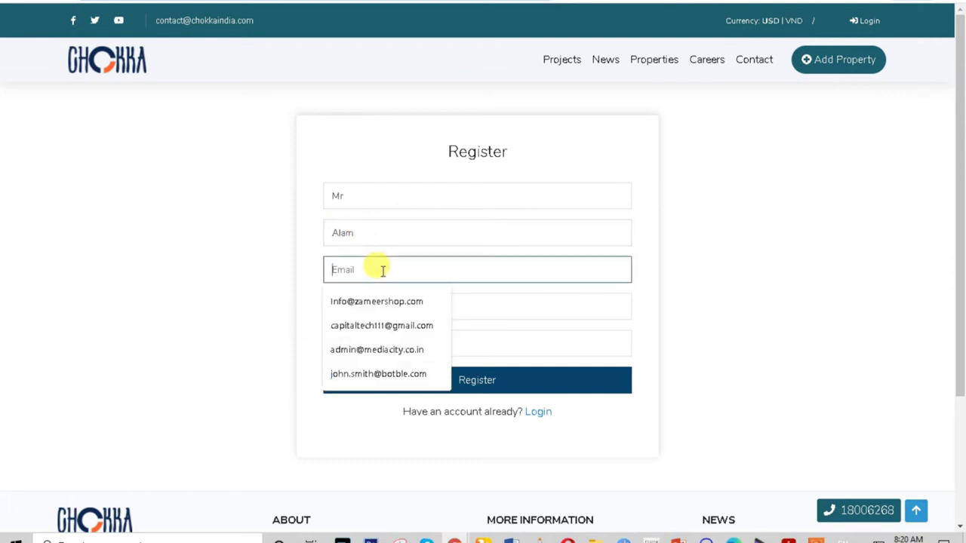
click(392, 325)
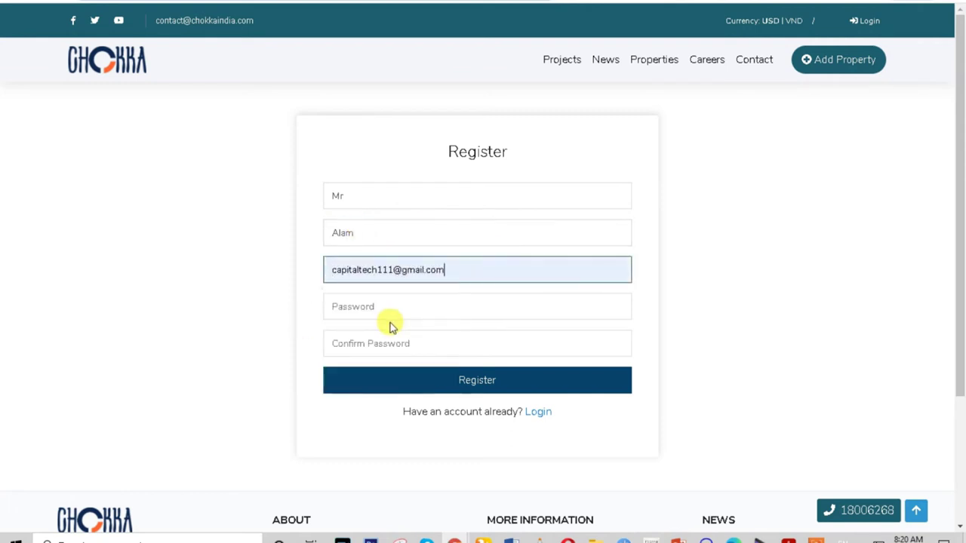
Fill in the password and its confirmation, then submit the registration.
click(360, 305)
text(1)
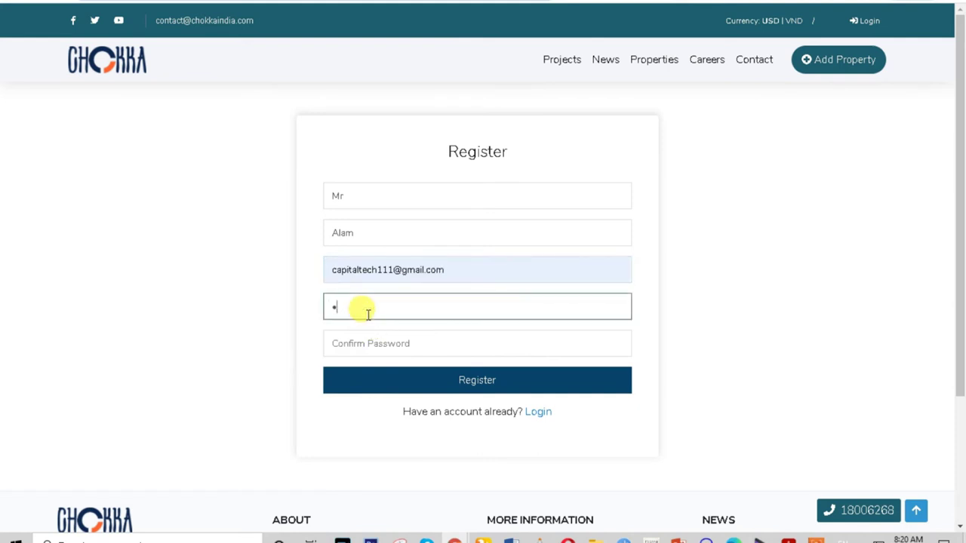
text(8901)
click(379, 339)
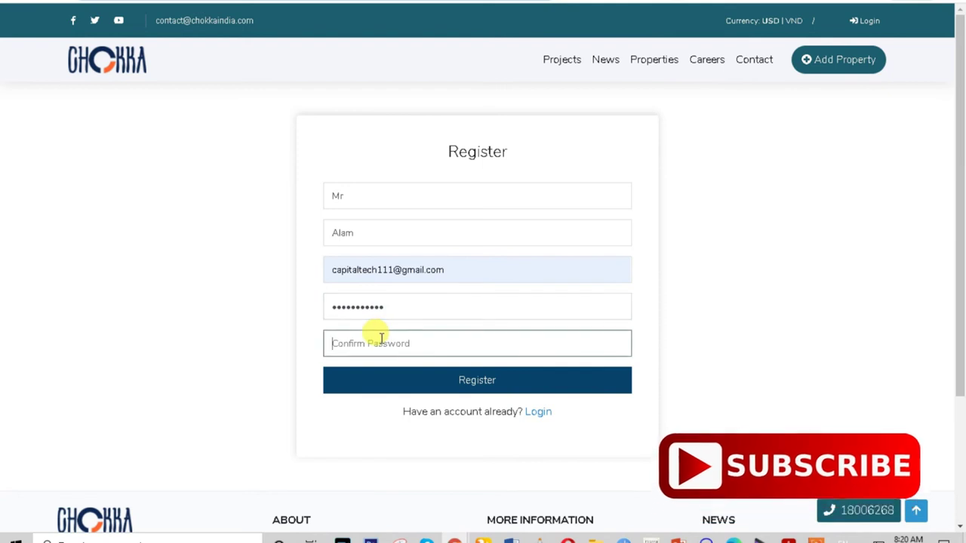
text(12345)
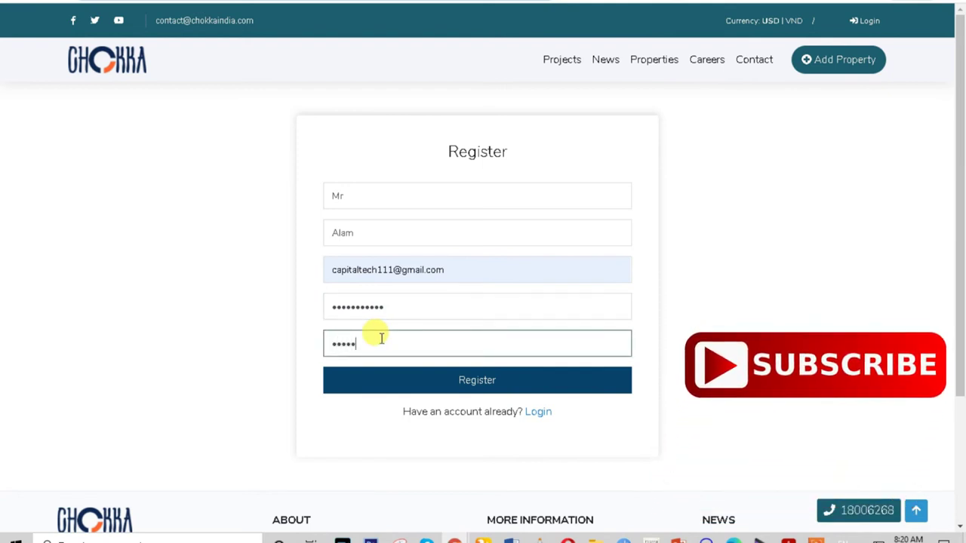
text(678901)
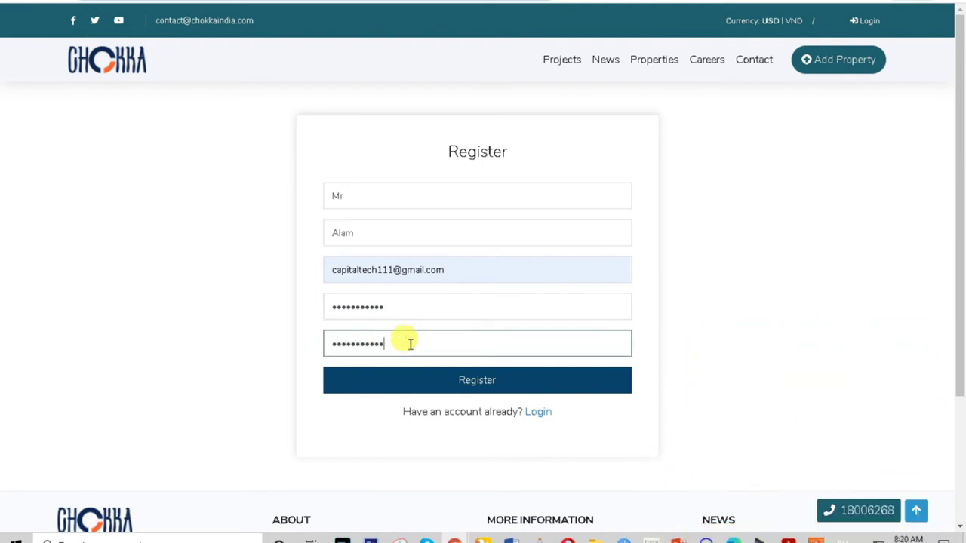
click(462, 387)
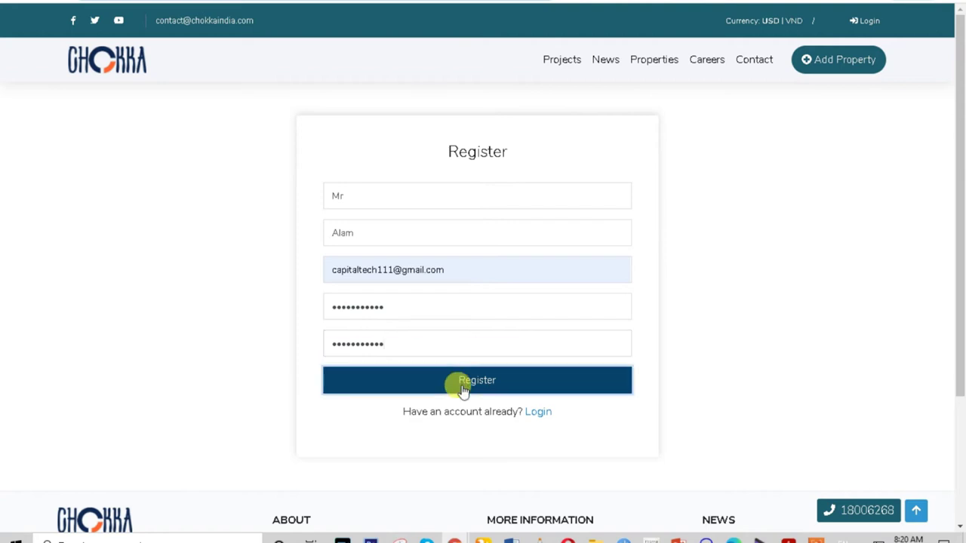
click(483, 389)
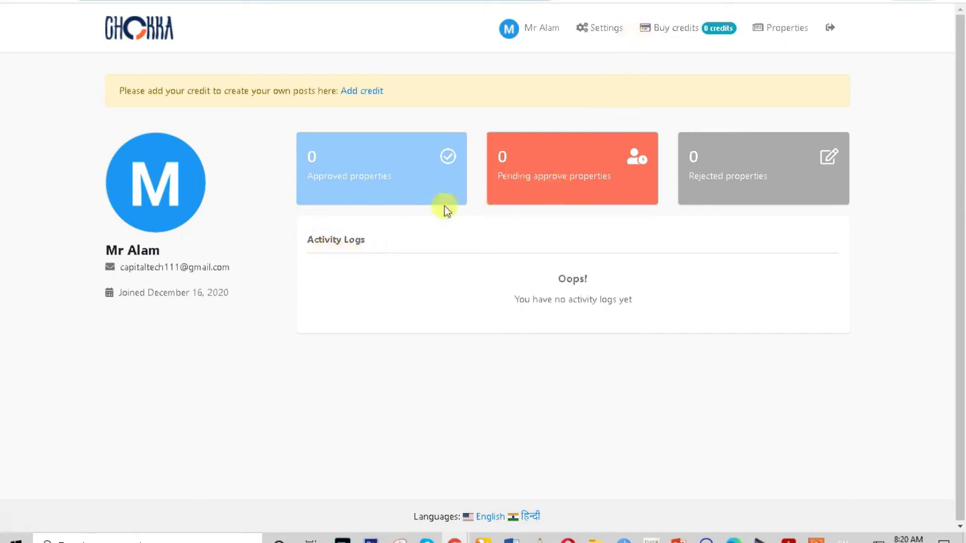
Check the new account's empty property list, then go to the credit packages.
click(784, 27)
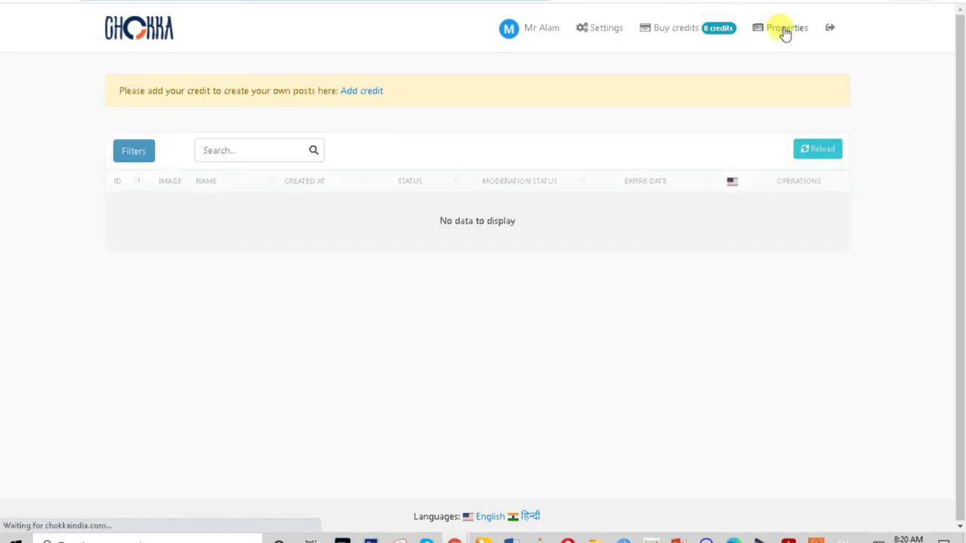
click(811, 155)
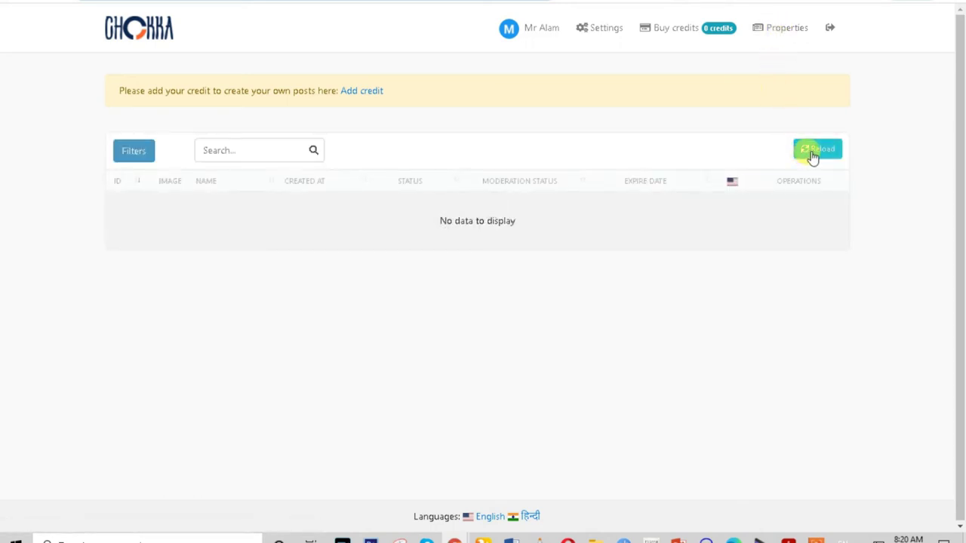
click(655, 32)
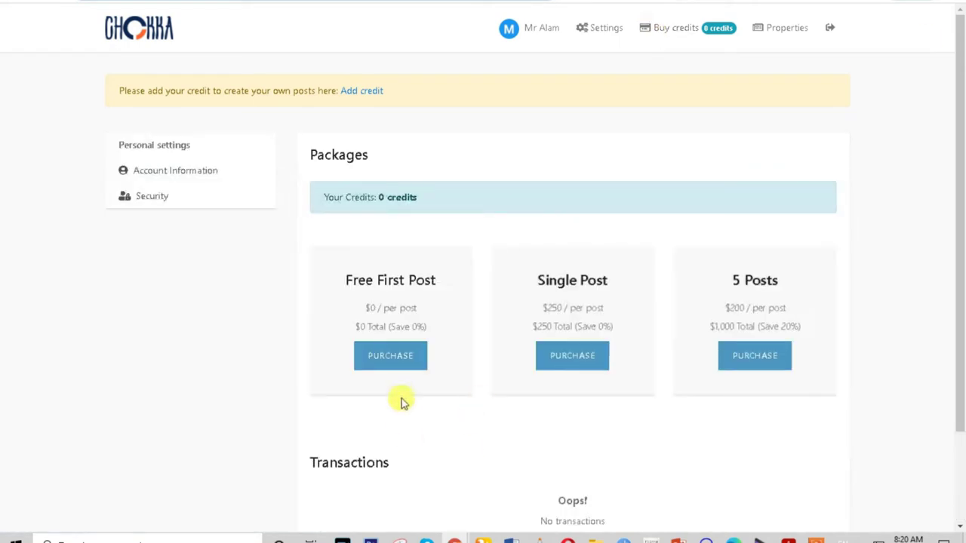
Check out the Free First Post package with Cash on delivery (COD) as payment.
click(395, 364)
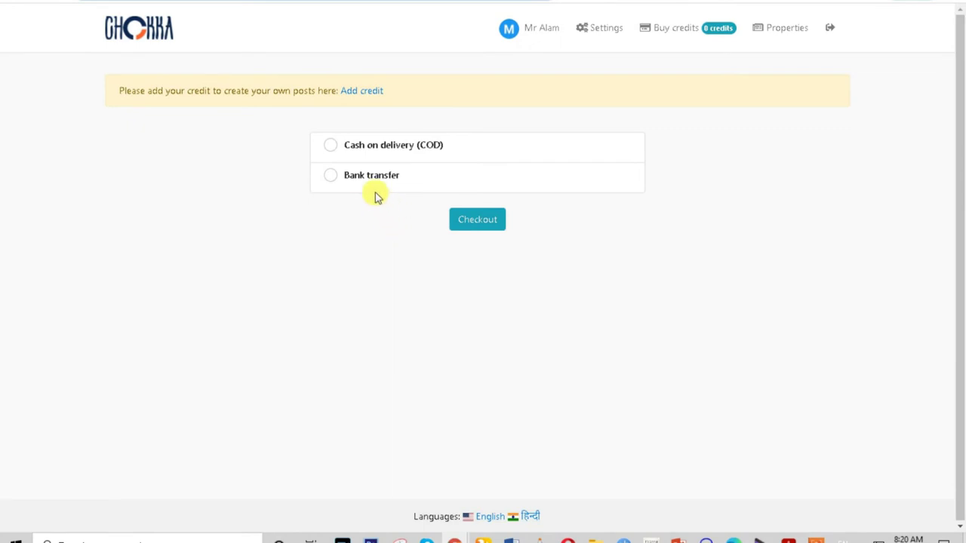
click(335, 181)
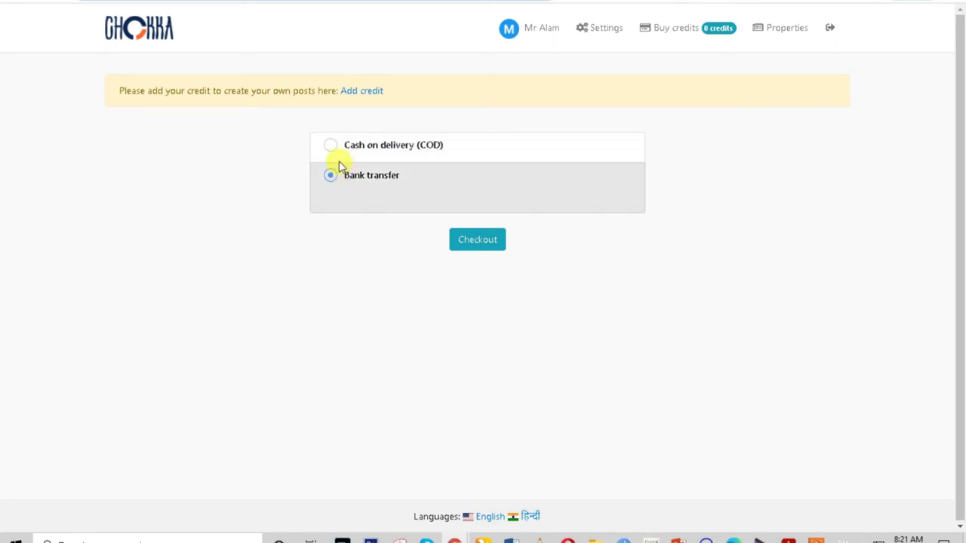
click(330, 151)
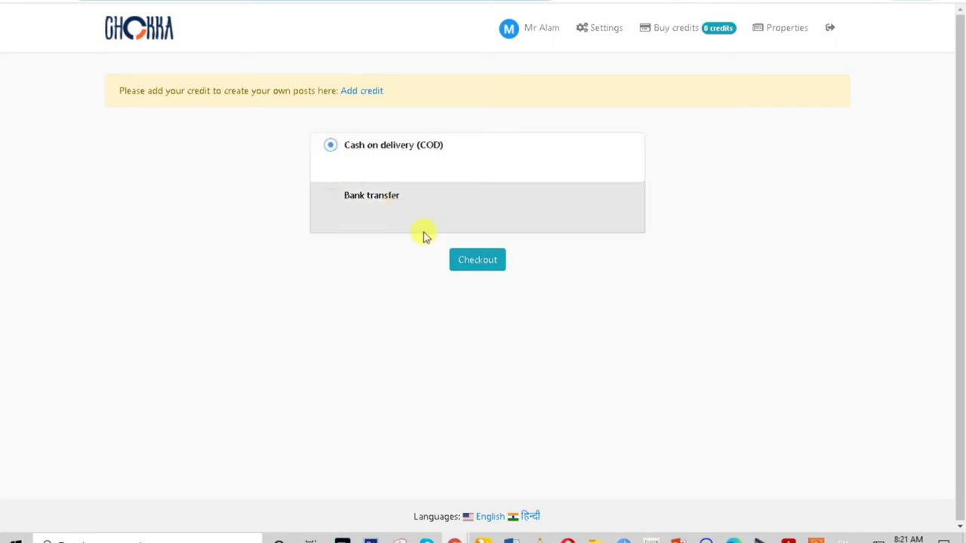
click(477, 266)
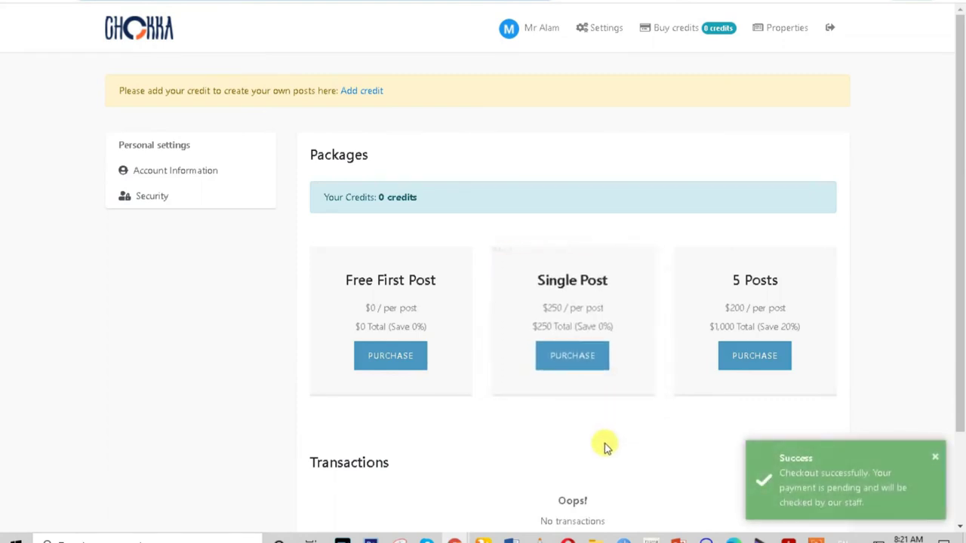
Switch the site to its Hindi (हिन्दी) version using the footer language link.
scroll(604, 445, down, 3)
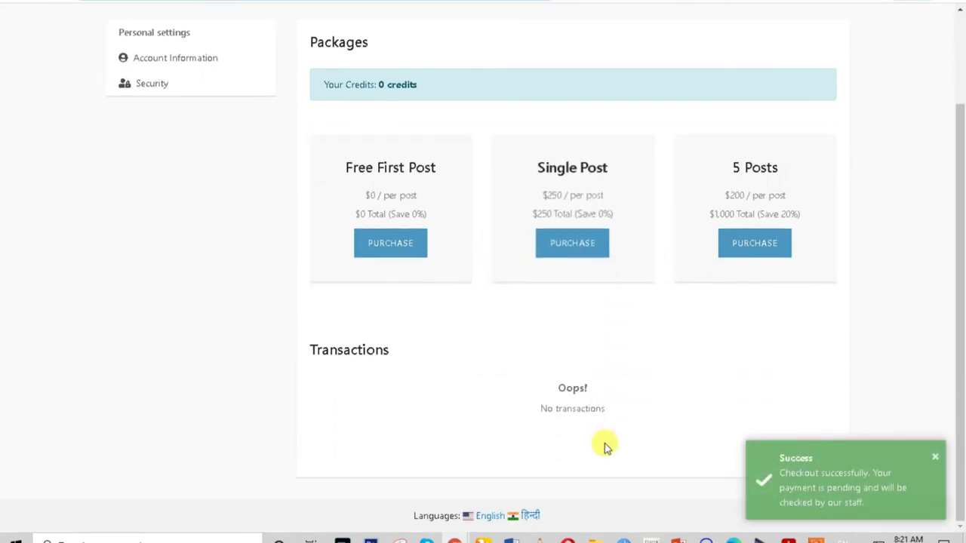
drag(410, 521, 559, 519)
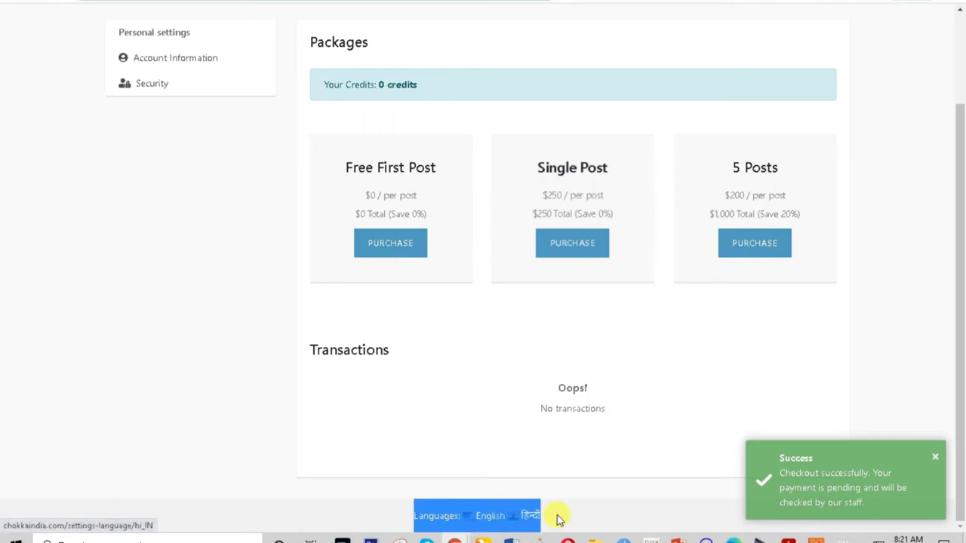
click(586, 518)
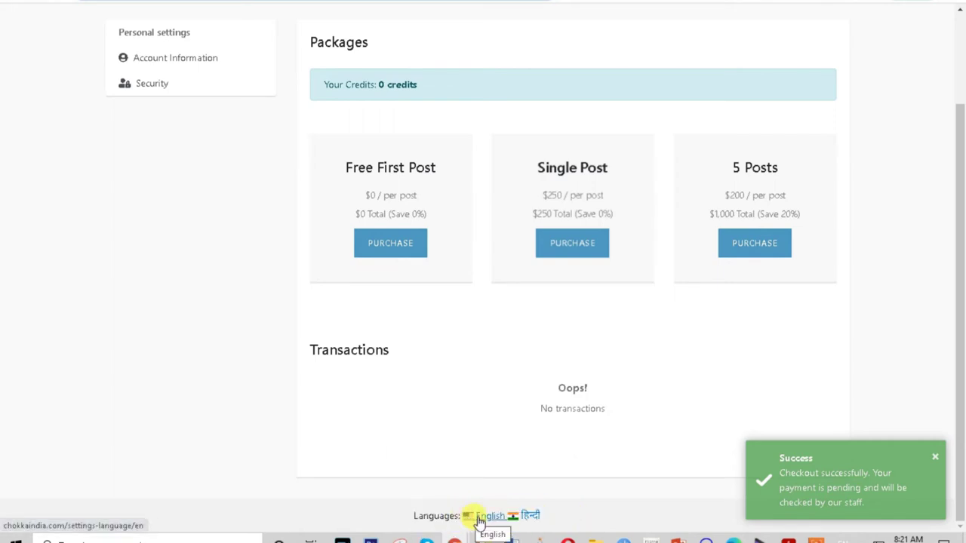
click(531, 520)
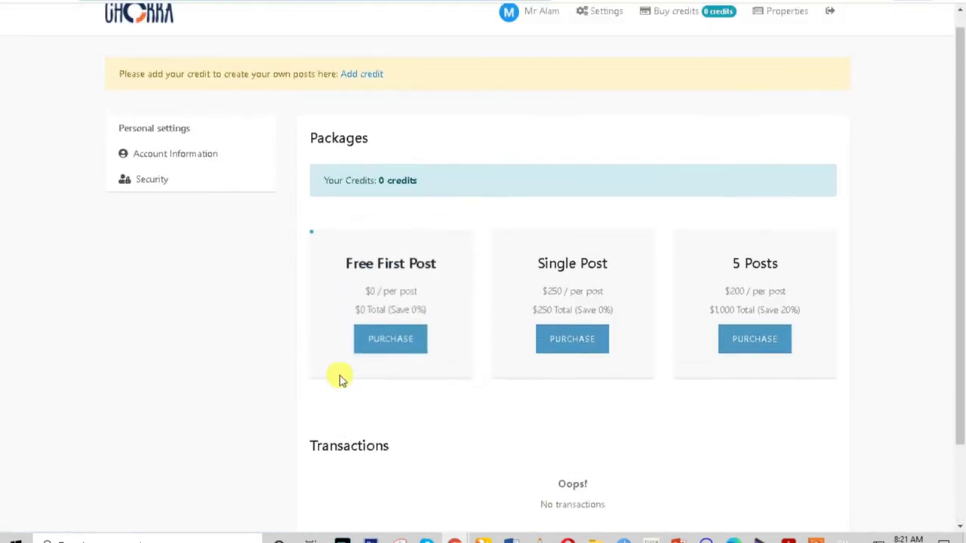
scroll(565, 483, down, 3)
scroll(518, 442, up, 1)
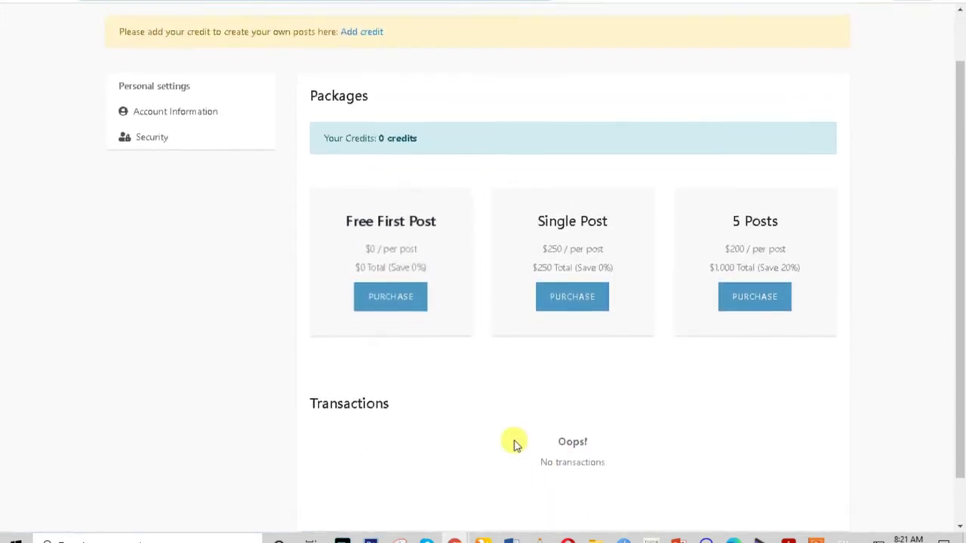
scroll(513, 442, up, 1)
scroll(513, 443, down, 2)
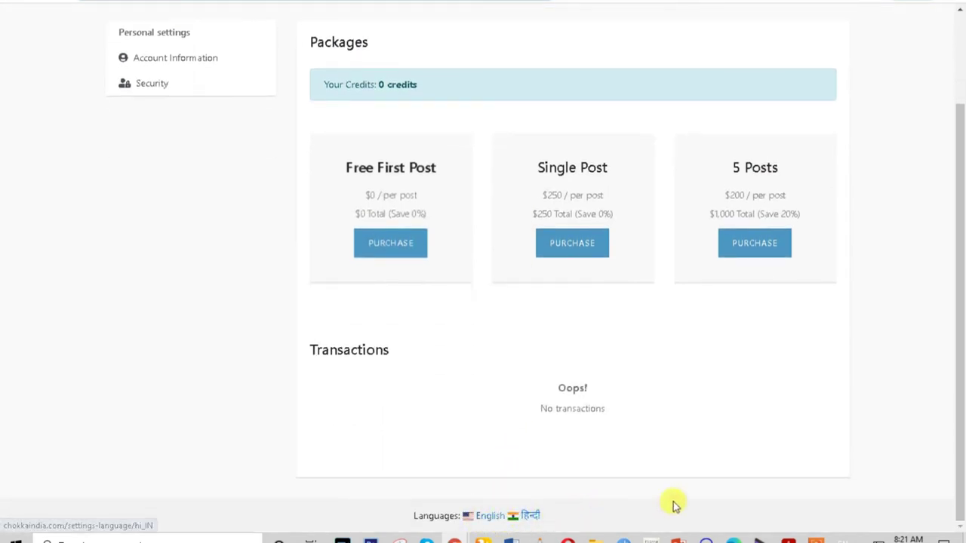
drag(735, 505, 277, 518)
scroll(425, 395, up, 2)
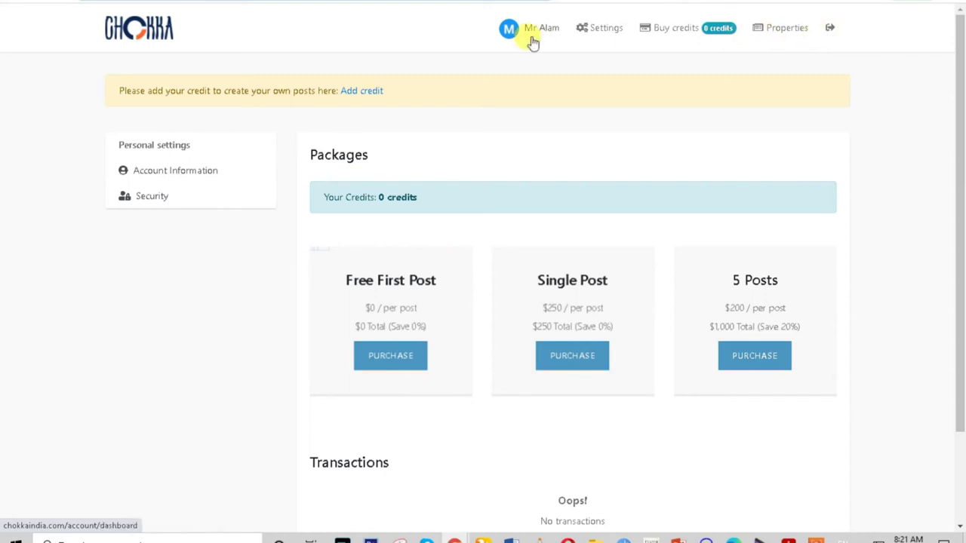
Log out, copy the vendor e-mail from the Word notes, and return to the homepage.
click(831, 30)
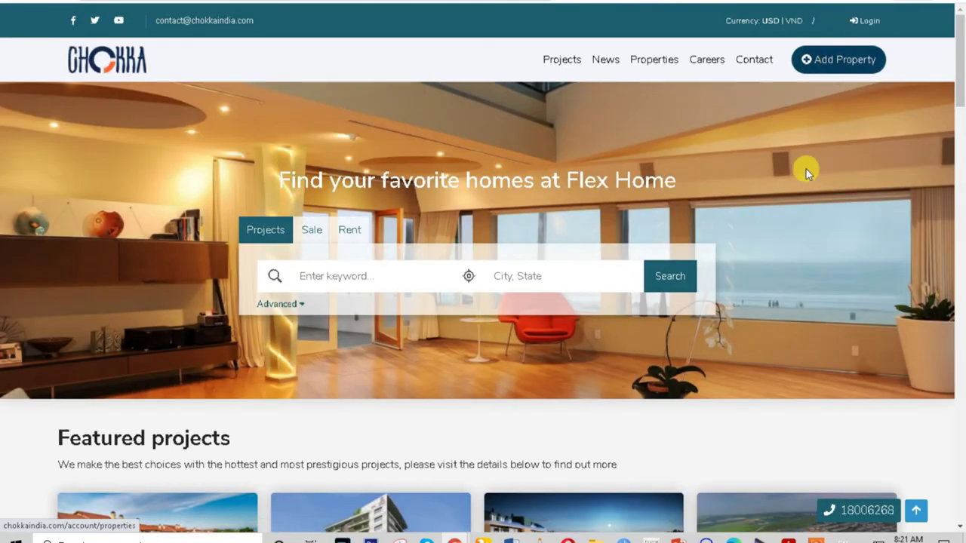
mouse_move(510, 537)
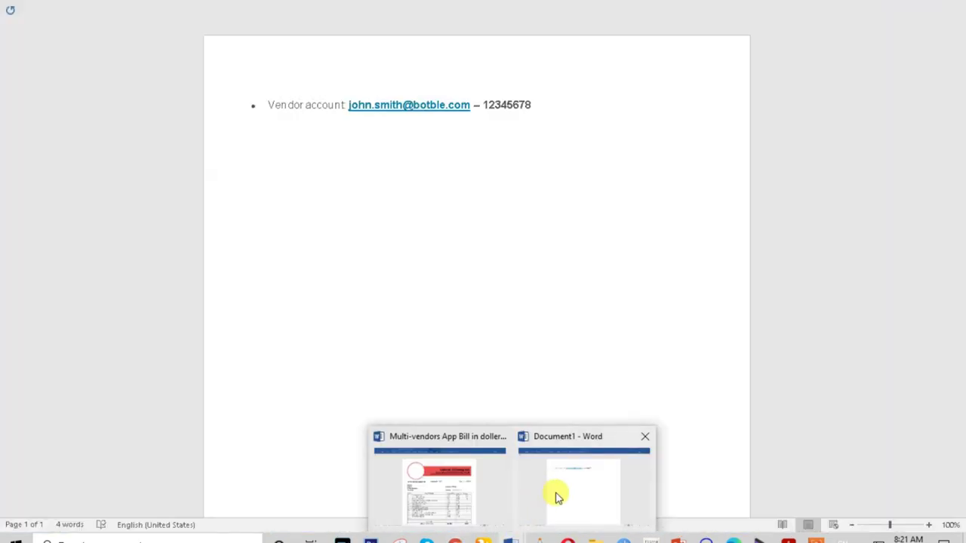
click(556, 496)
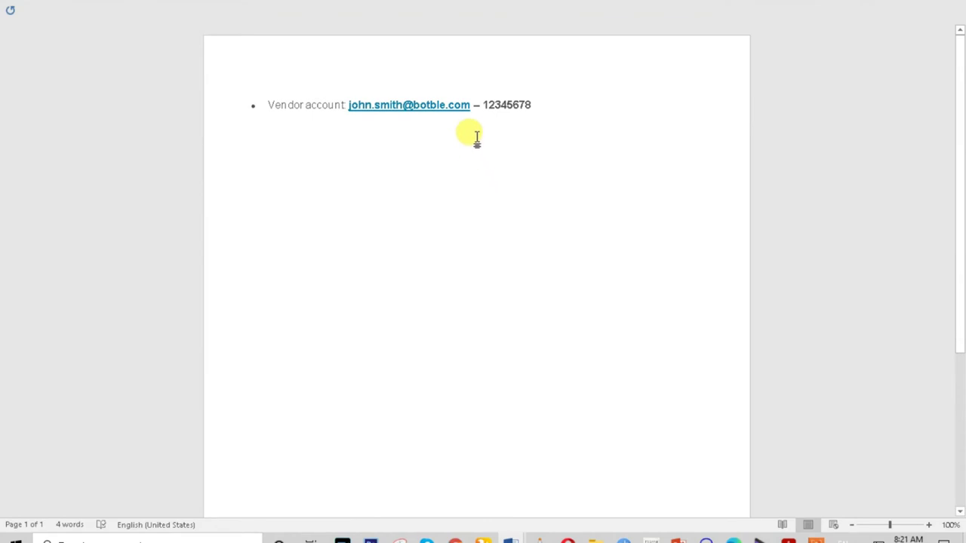
drag(408, 106, 348, 104)
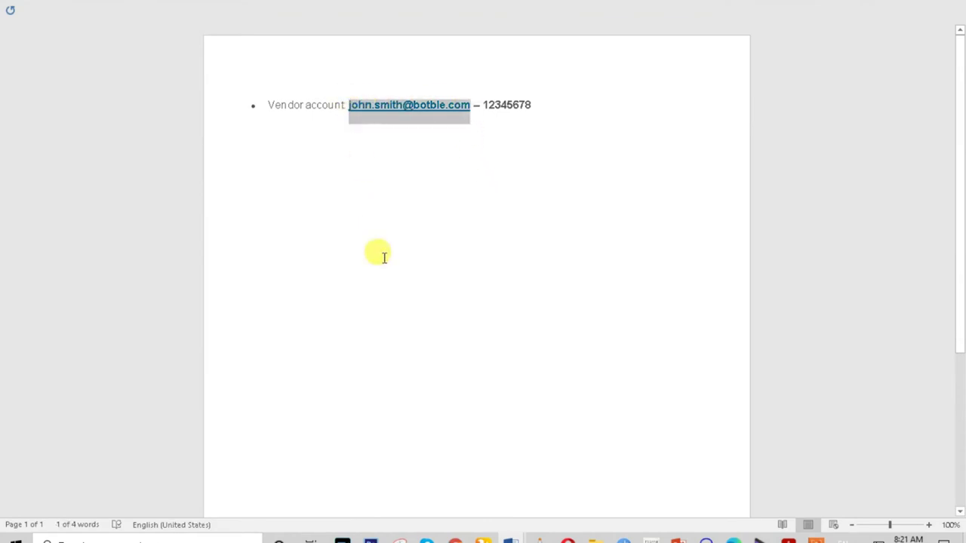
mouse_move(454, 540)
click(378, 483)
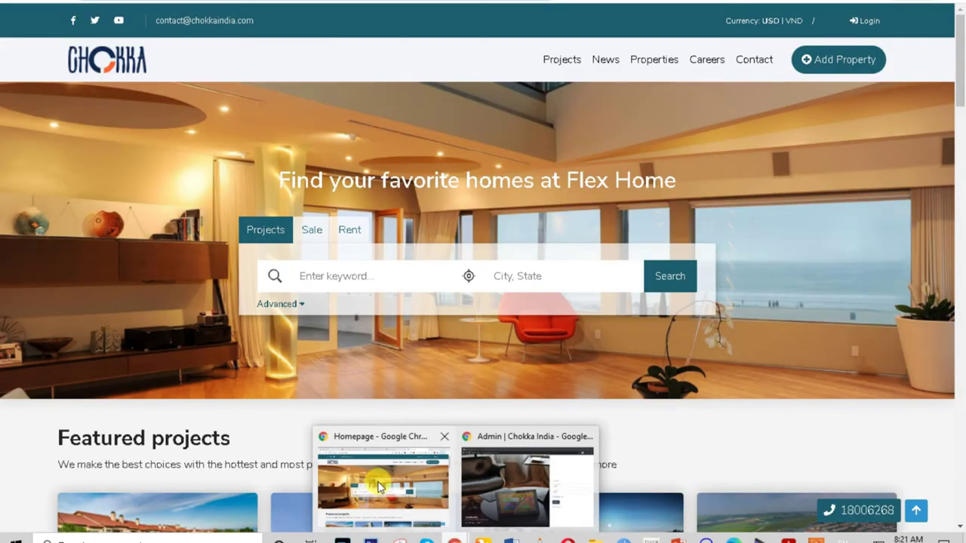
Log in as the vendor from Add Property, using the saved e-mail and password.
click(842, 60)
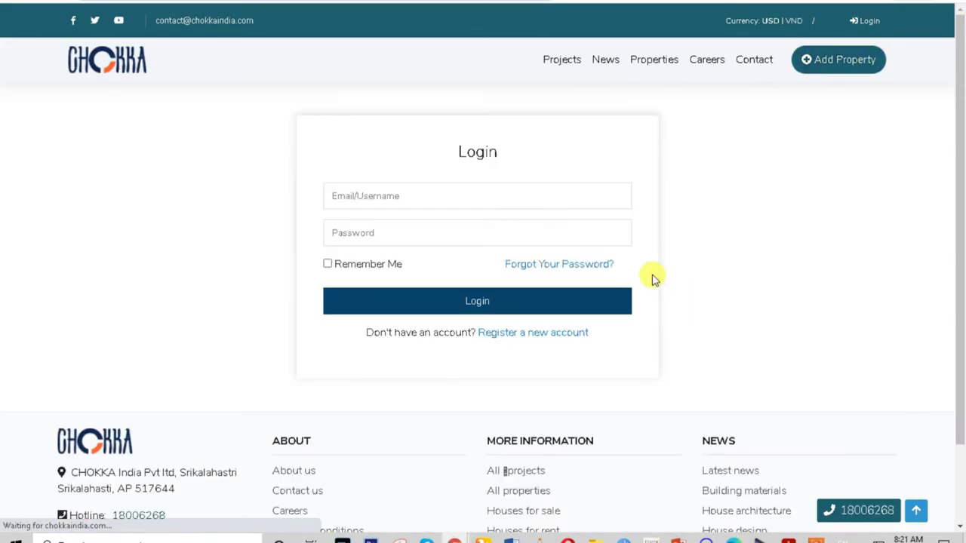
click(401, 197)
key(Down)
key(Down)
key(Down)
key(Down)
key(Return)
click(413, 228)
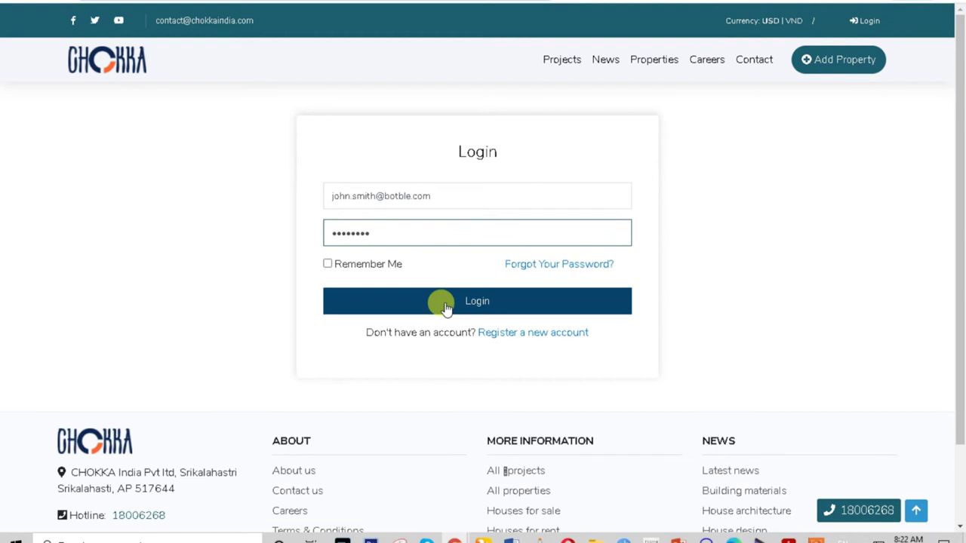
click(477, 311)
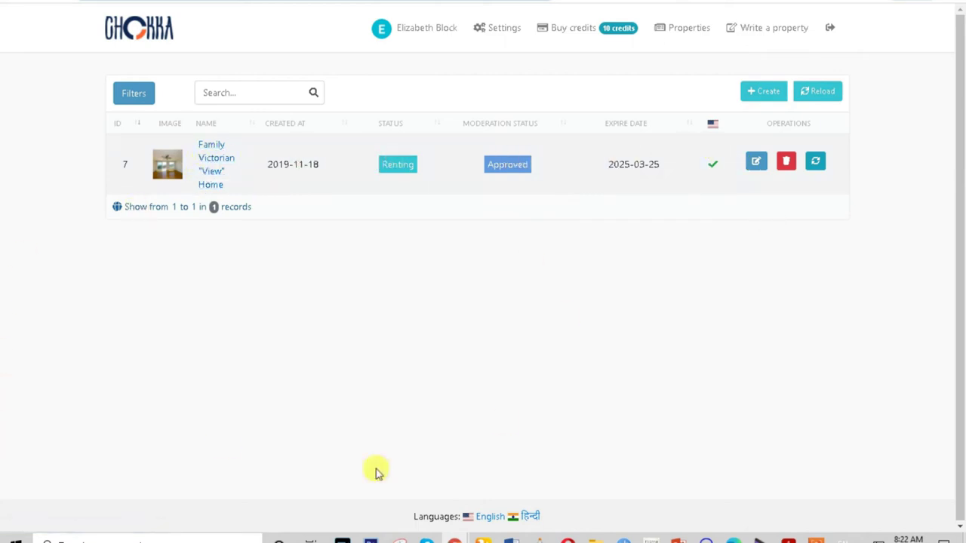
Open a blank Write a property form with Create, leaving Type as Sale.
click(761, 93)
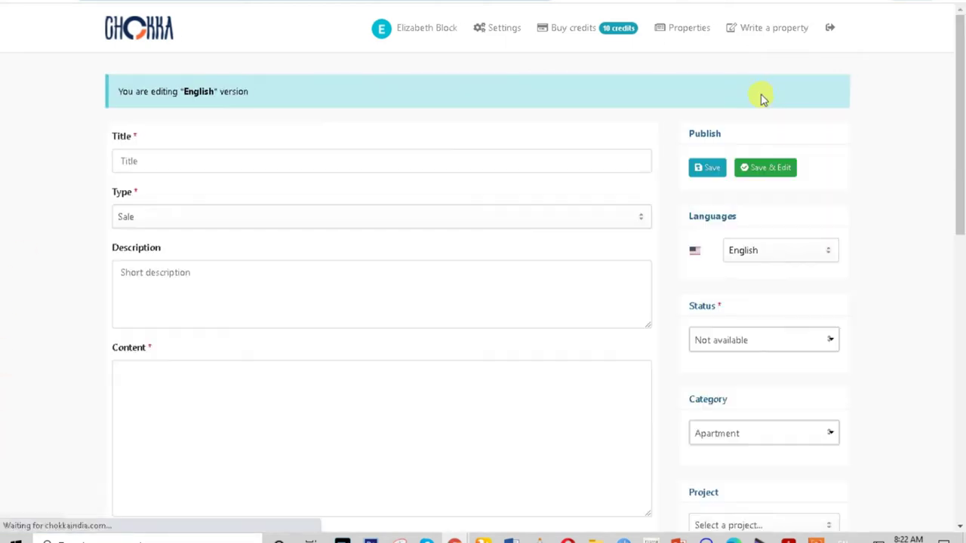
scroll(288, 204, down, 2)
scroll(288, 204, up, 2)
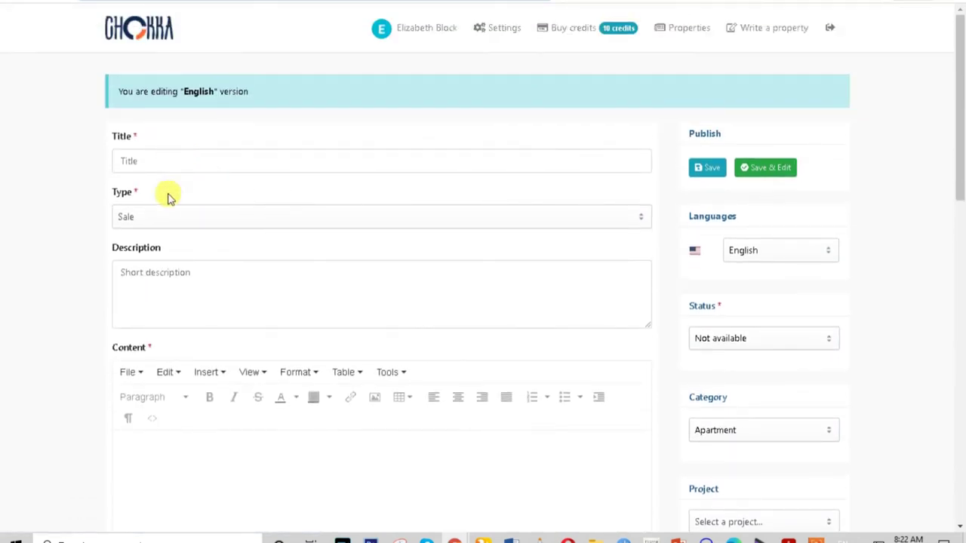
click(158, 217)
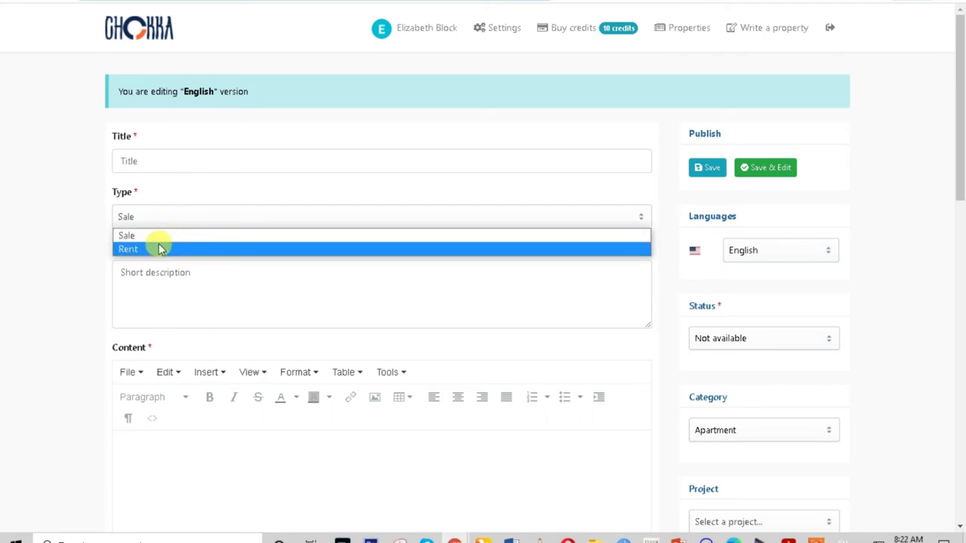
click(158, 277)
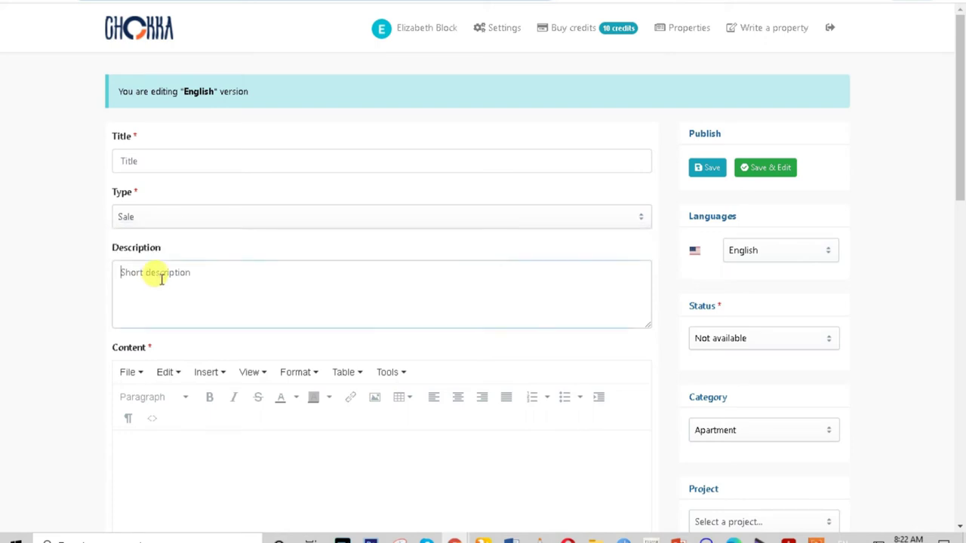
scroll(162, 276, down, 4)
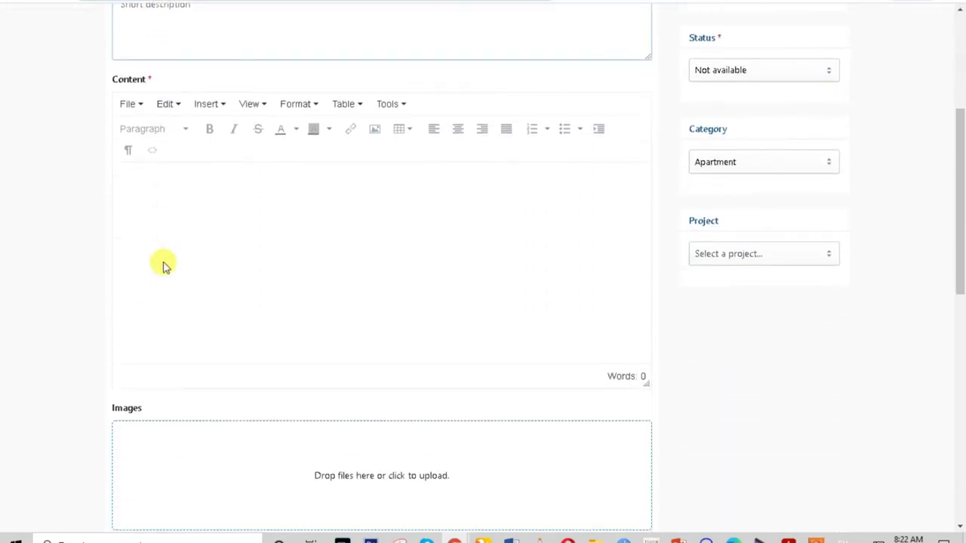
click(159, 179)
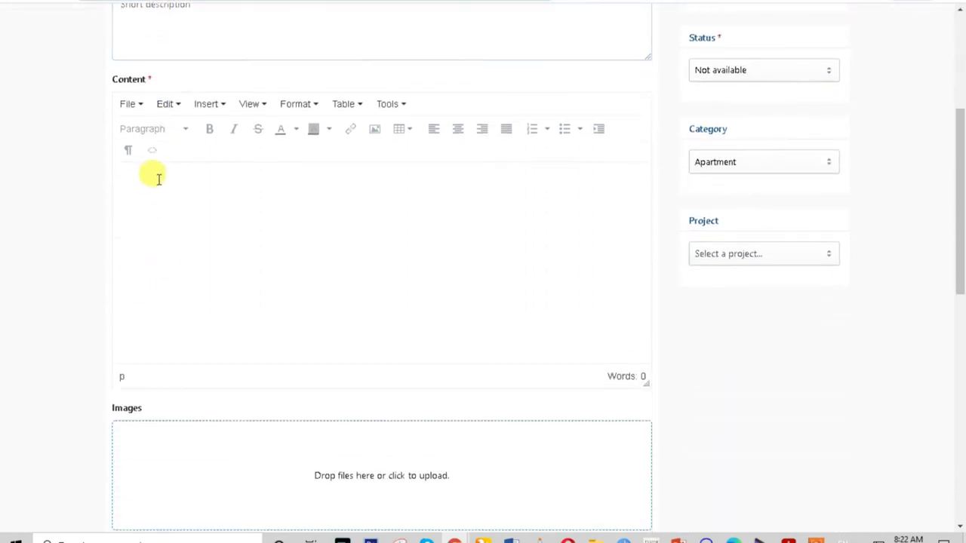
scroll(158, 178, down, 4)
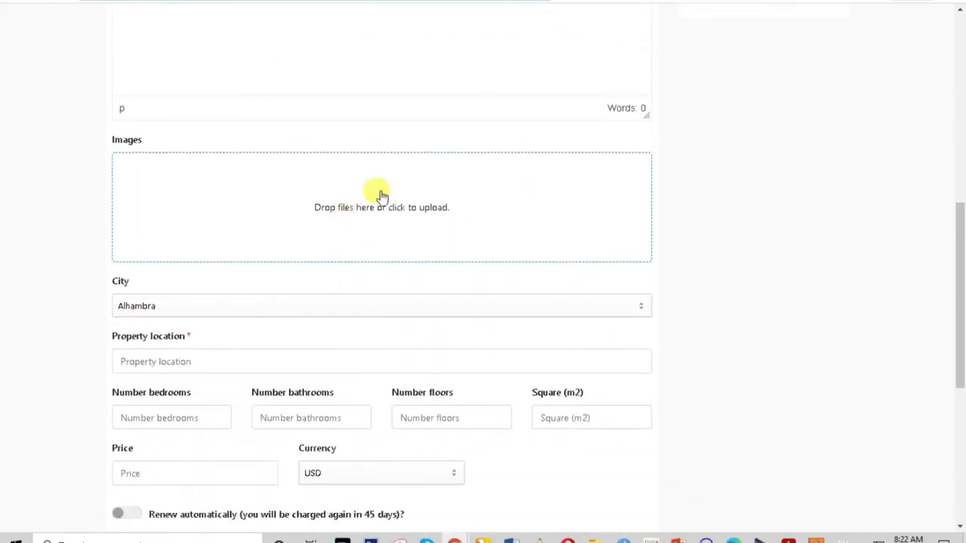
click(197, 313)
scroll(187, 407, down, 2)
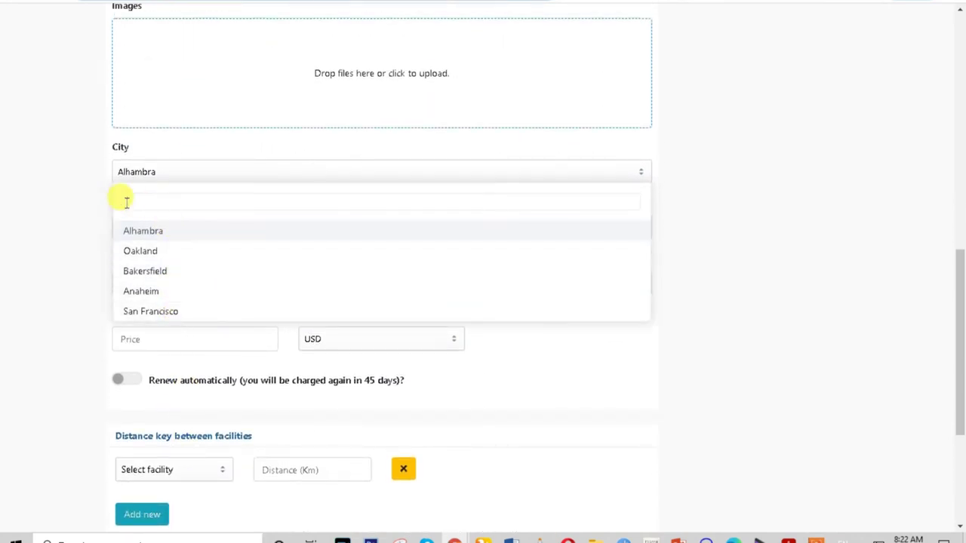
click(97, 204)
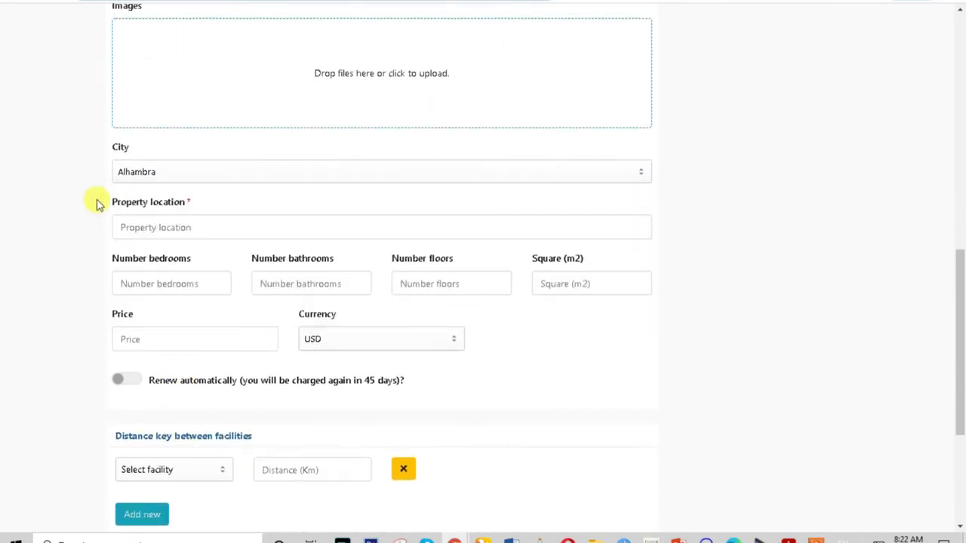
click(187, 227)
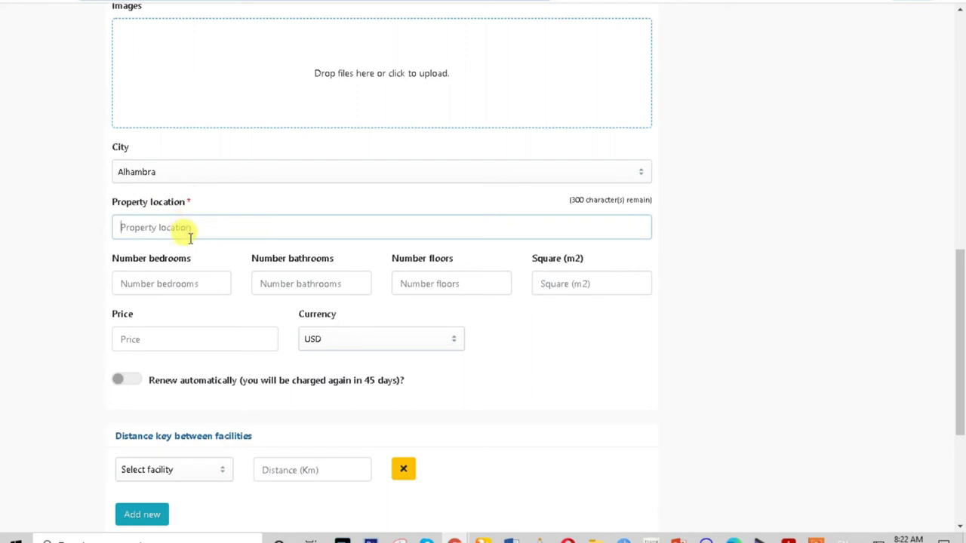
click(139, 284)
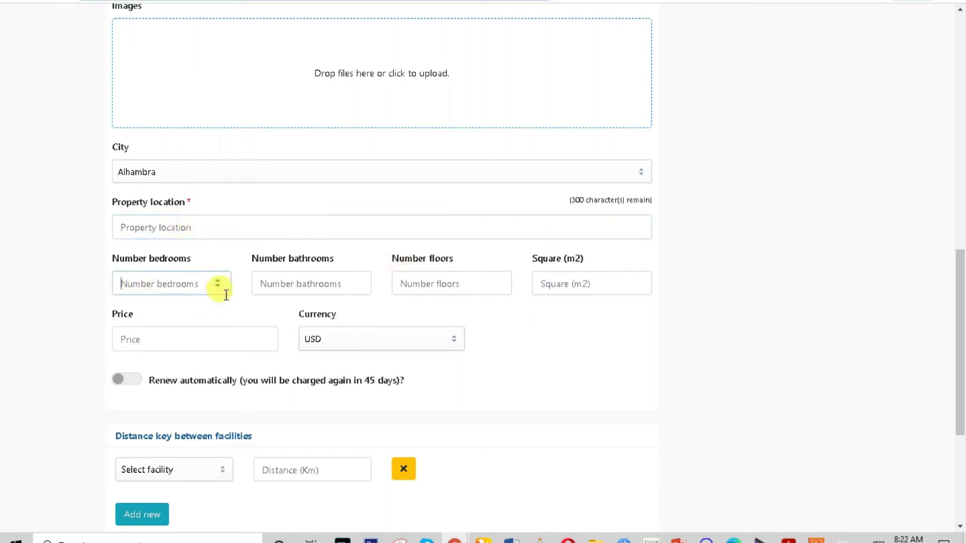
click(279, 285)
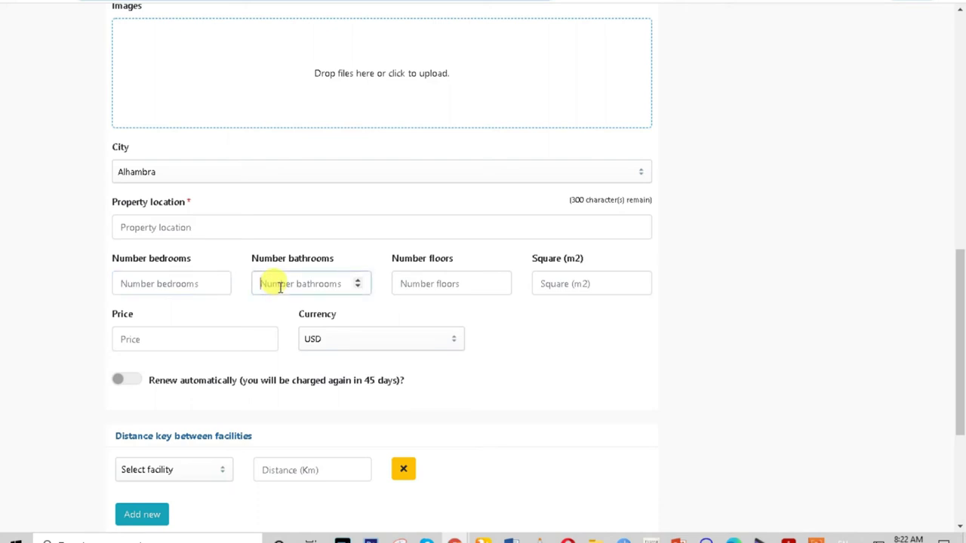
click(424, 287)
click(582, 285)
click(130, 339)
click(340, 344)
click(338, 345)
click(336, 345)
click(545, 361)
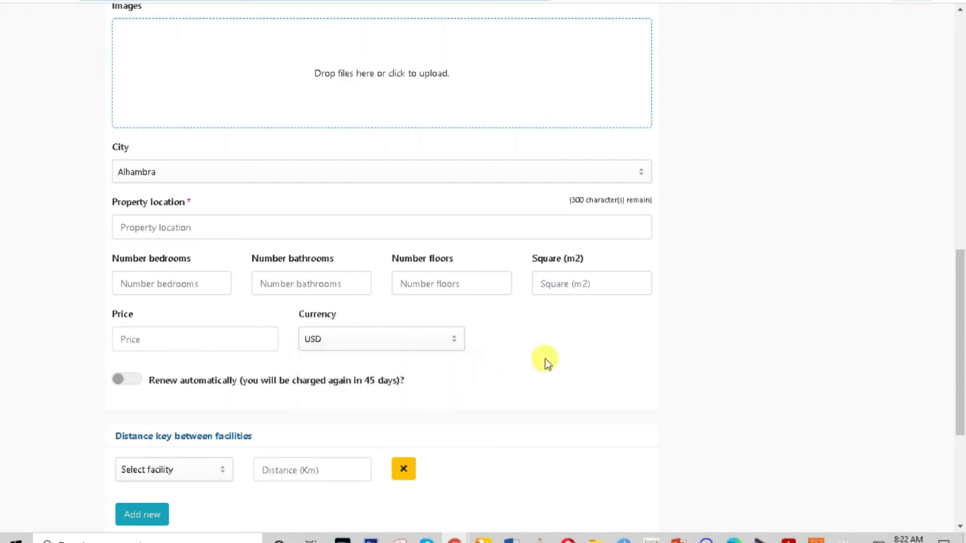
scroll(295, 373, down, 2)
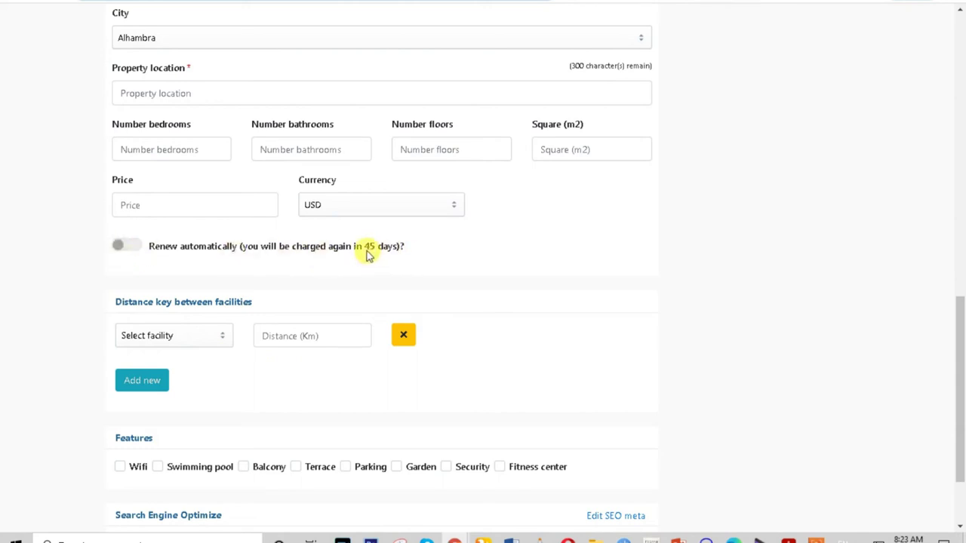
Turn Renew automatically on and back off, leaving it disabled.
drag(363, 251, 397, 250)
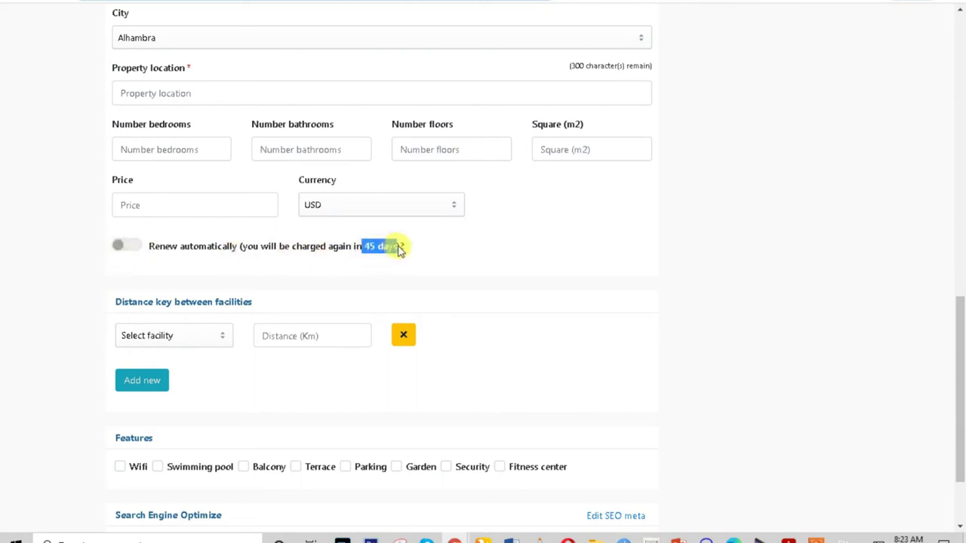
click(125, 248)
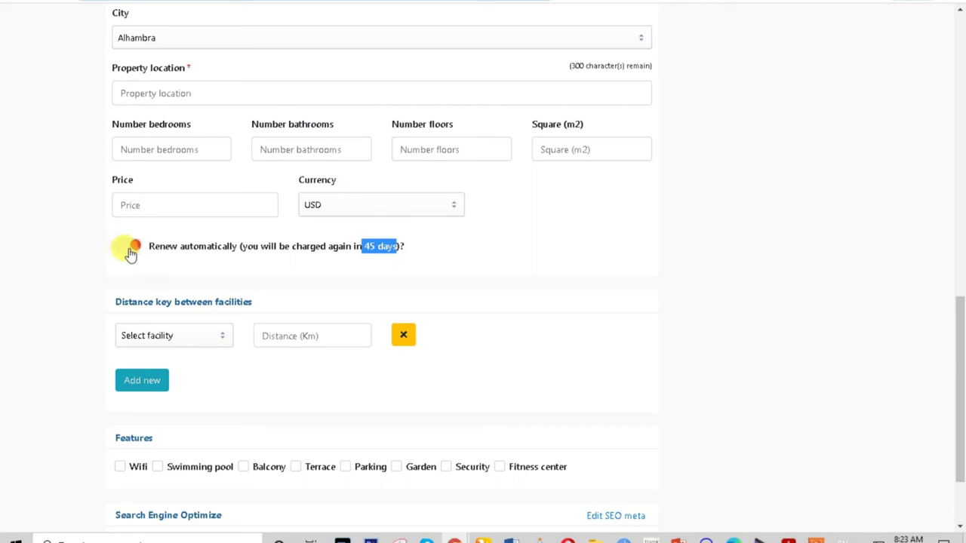
click(134, 249)
click(399, 254)
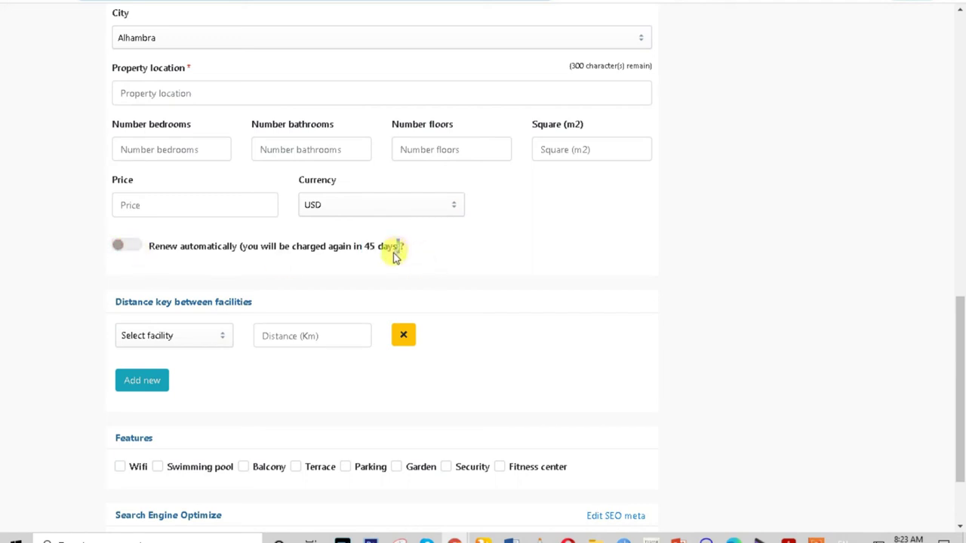
Set the first nearby facility to Hospital, leaving its km distance blank.
click(169, 341)
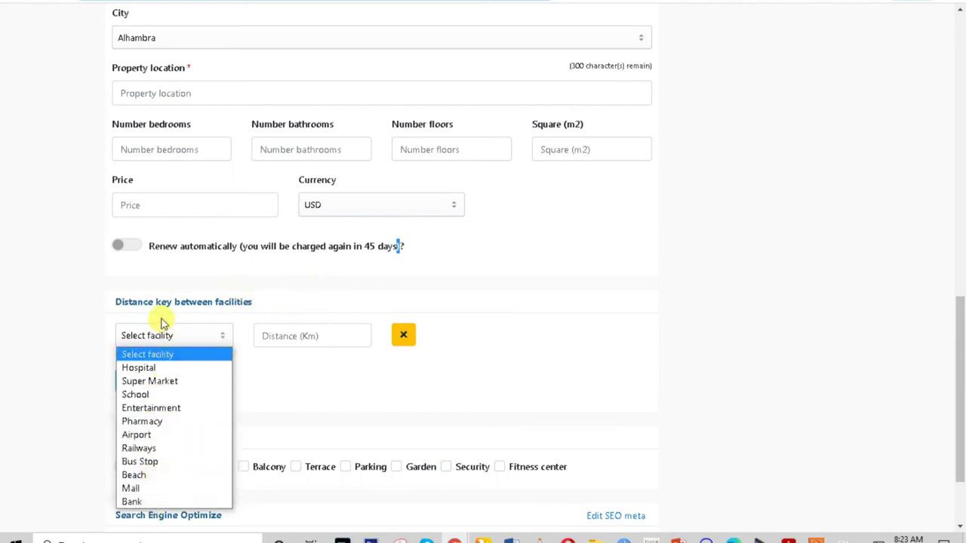
click(167, 370)
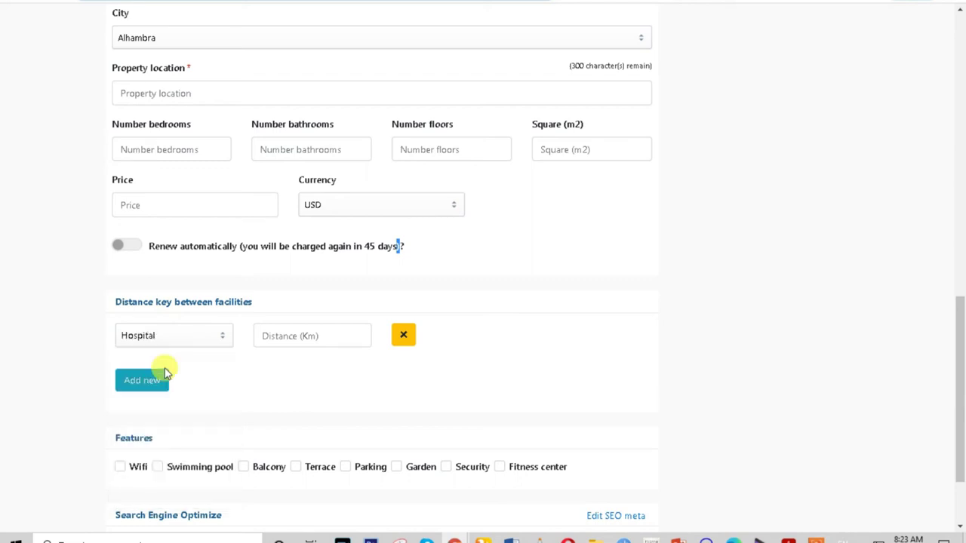
click(164, 339)
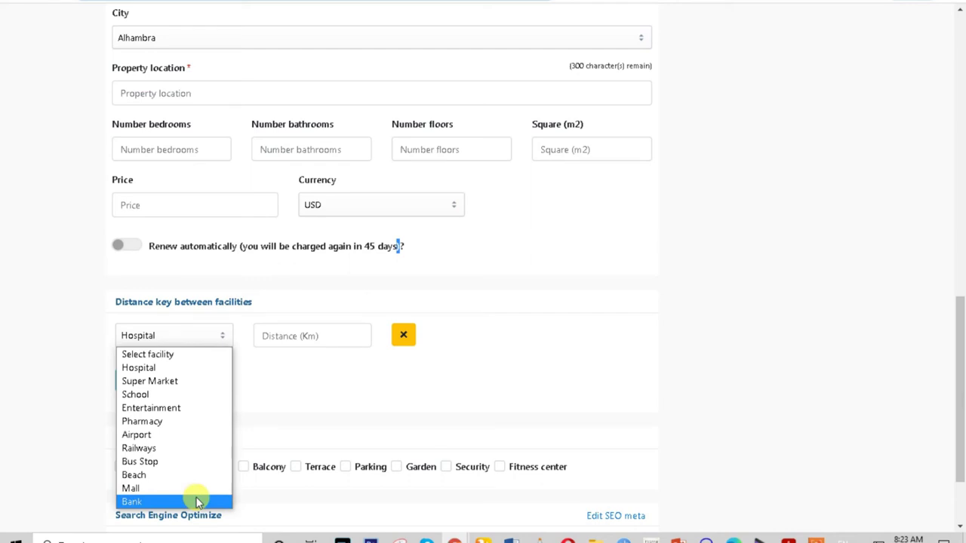
click(312, 366)
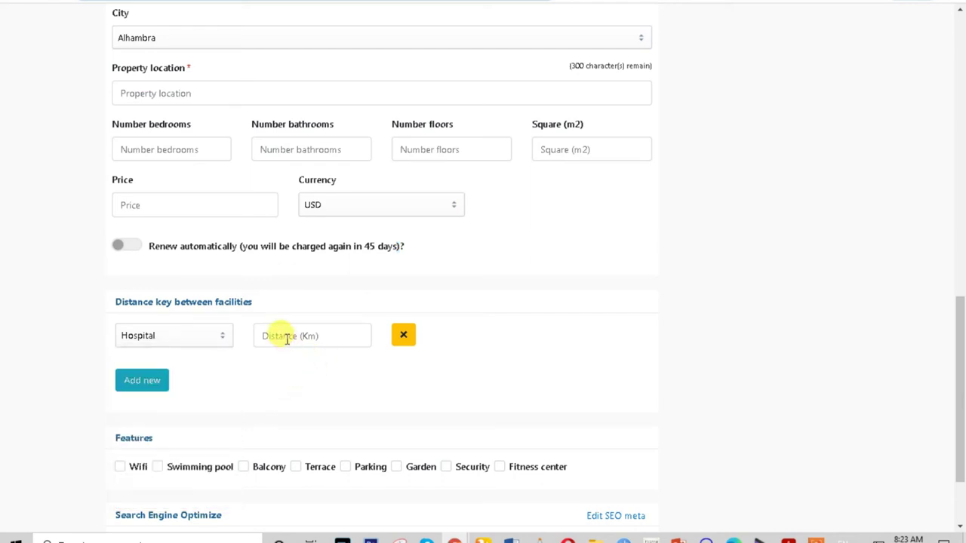
scroll(286, 339, down, 3)
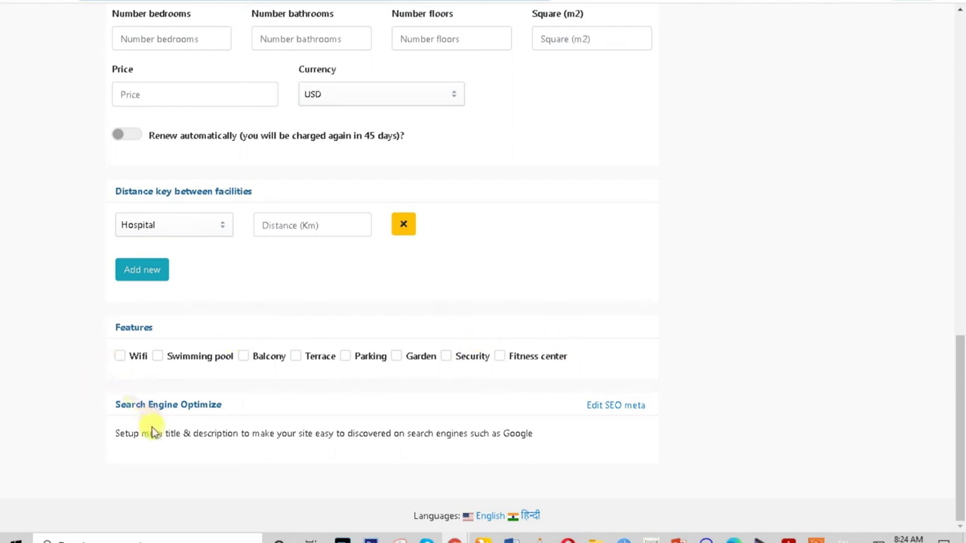
Expand Edit SEO meta, click into the SEO description box, then scroll back to the form top.
click(614, 407)
scroll(608, 422, down, 1)
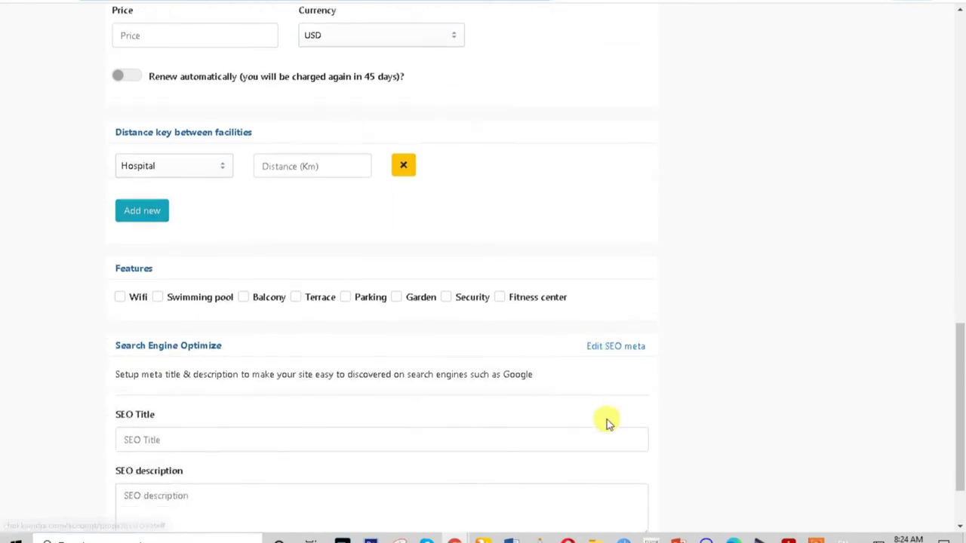
scroll(591, 423, down, 1)
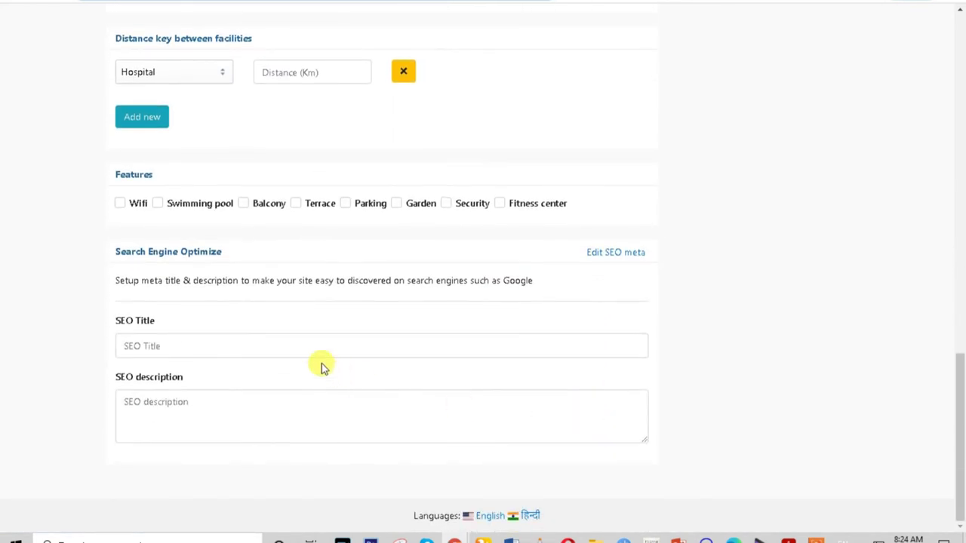
click(192, 395)
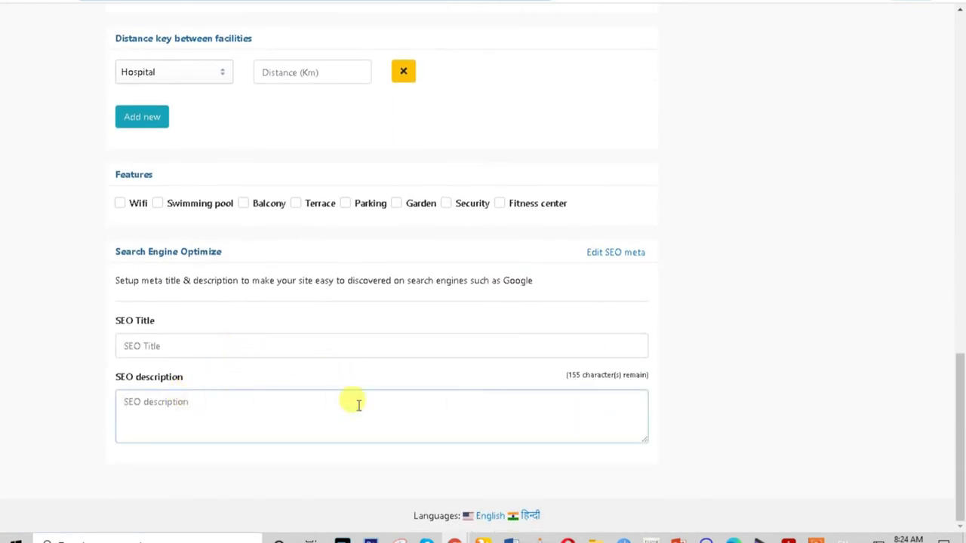
scroll(359, 405, up, 3)
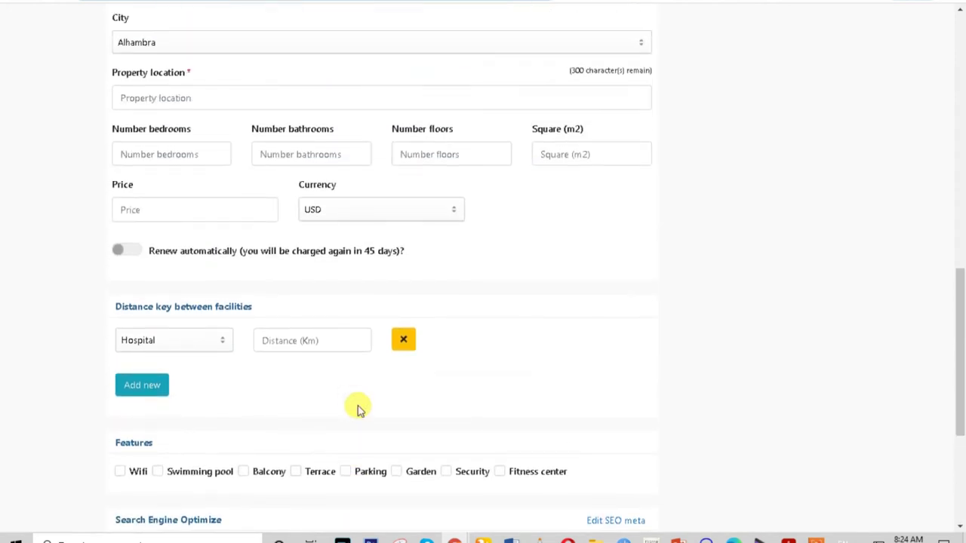
scroll(359, 408, up, 5)
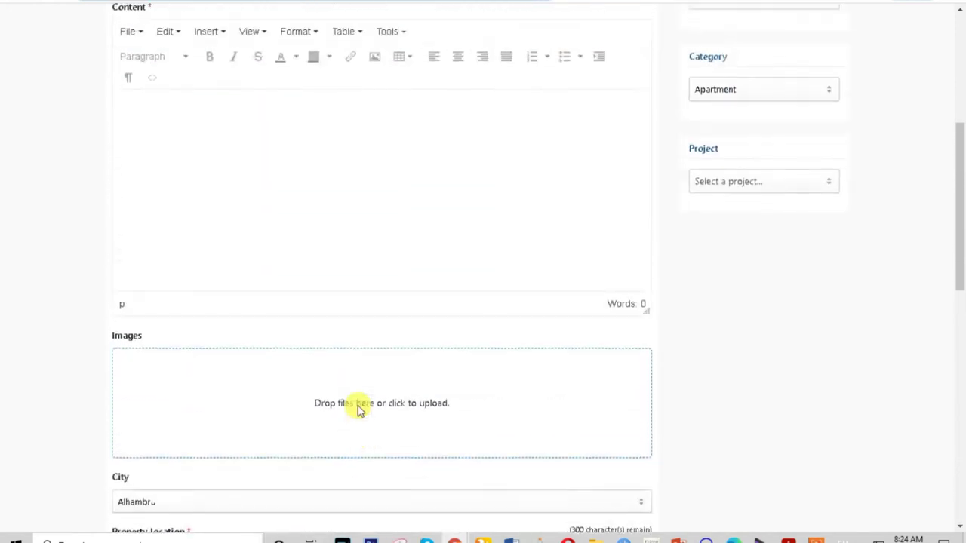
scroll(359, 408, up, 3)
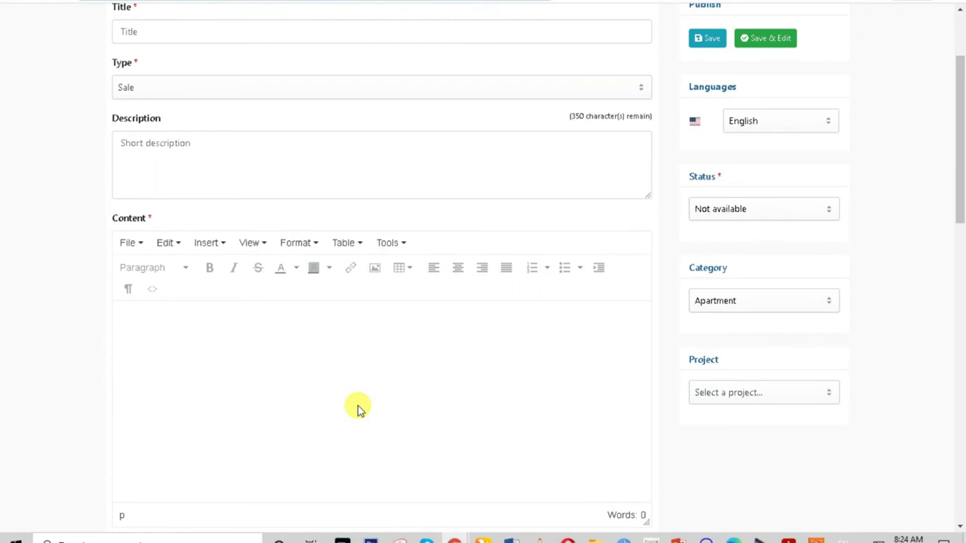
Keep the listing type as Sale and the status as Not available.
scroll(405, 222, up, 2)
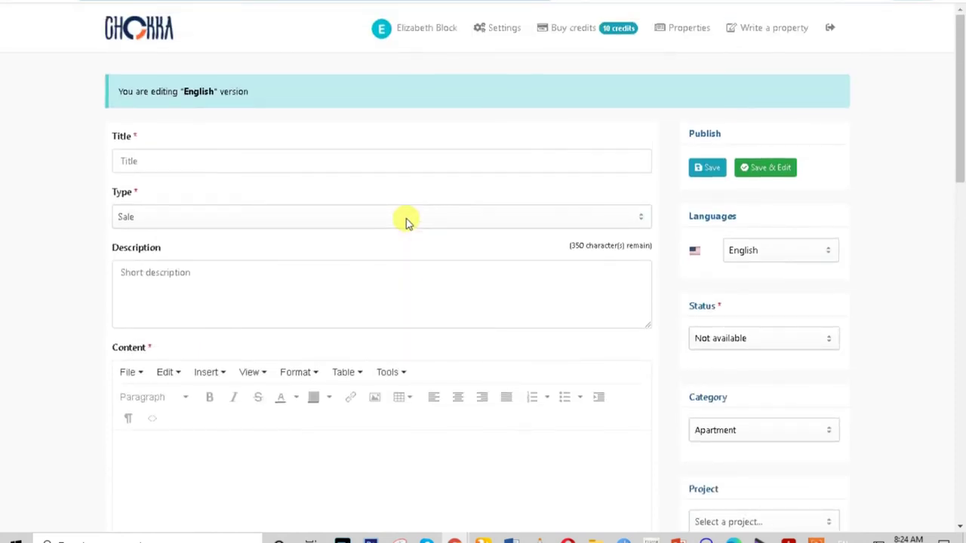
click(138, 217)
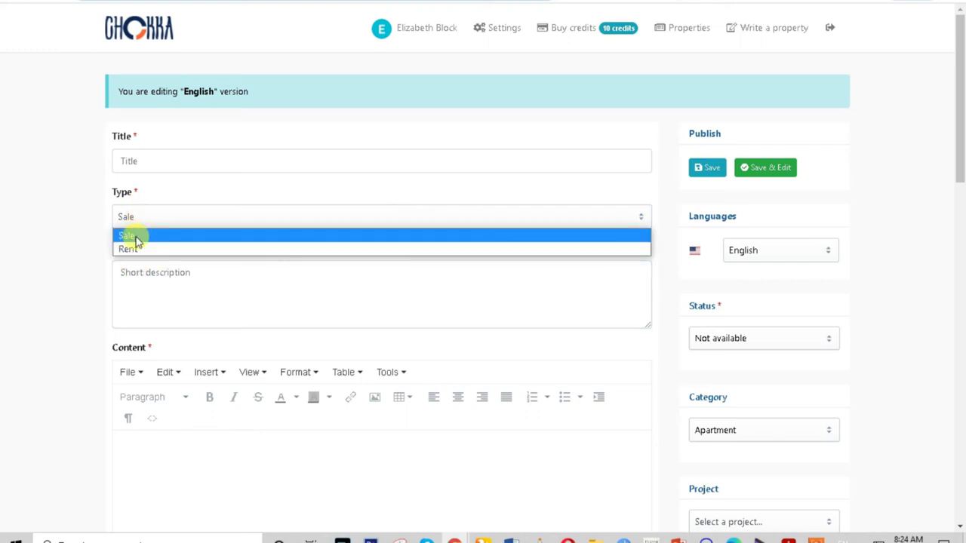
click(136, 240)
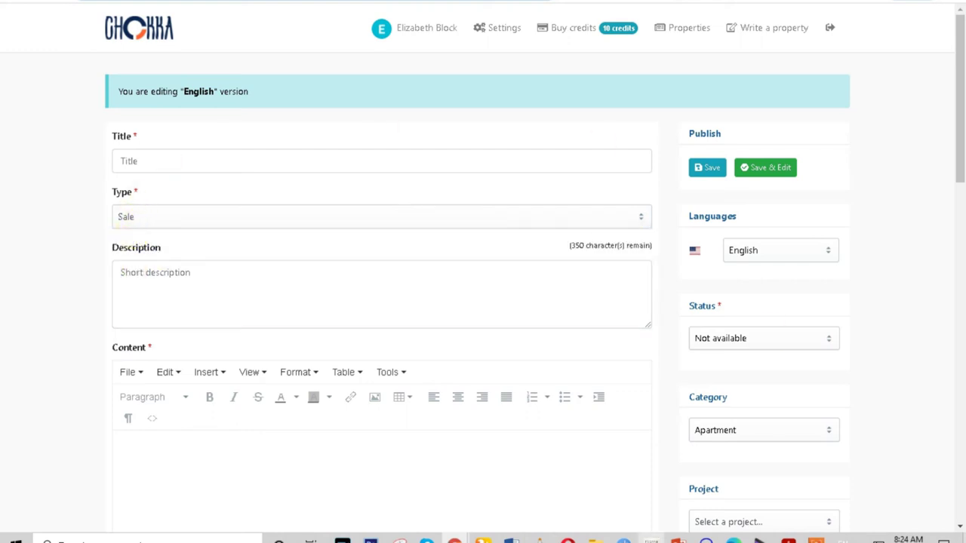
scroll(450, 385, down, 3)
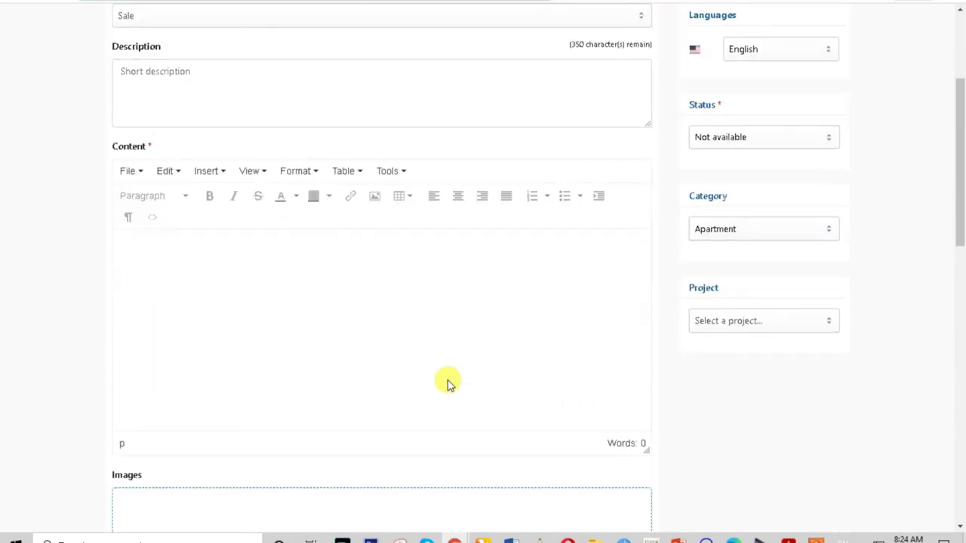
scroll(449, 385, up, 2)
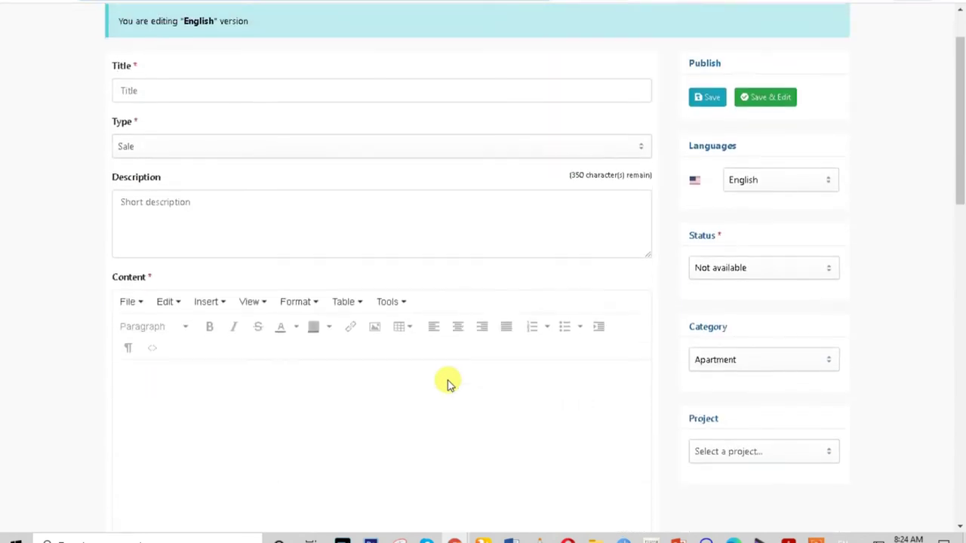
click(739, 272)
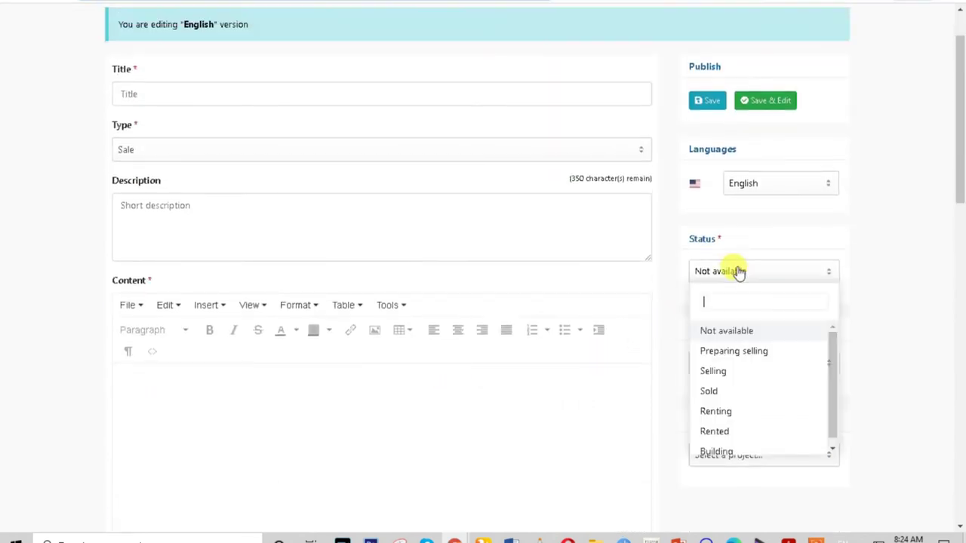
click(931, 293)
Leave the category as Apartment and assign the listing to the Osaka Heights project.
click(713, 365)
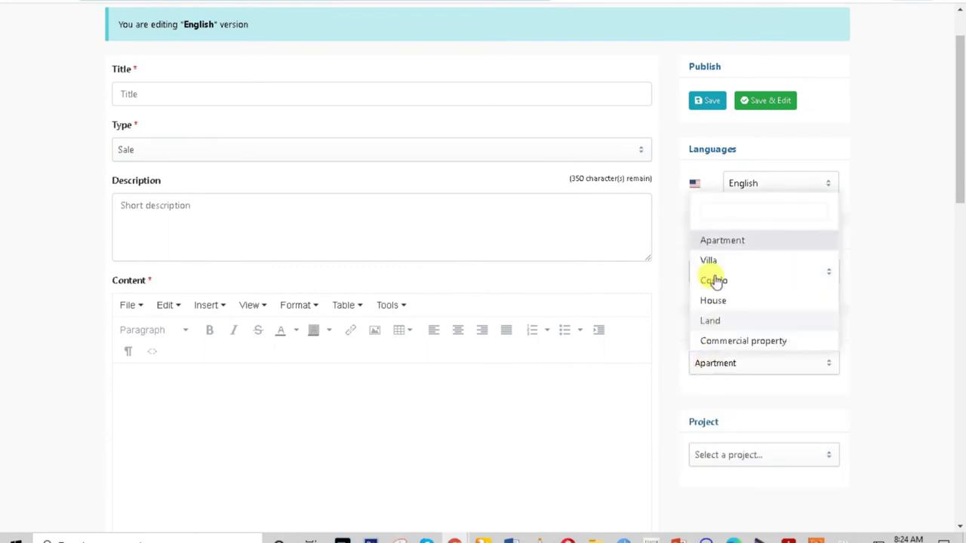
scroll(722, 302, down, 1)
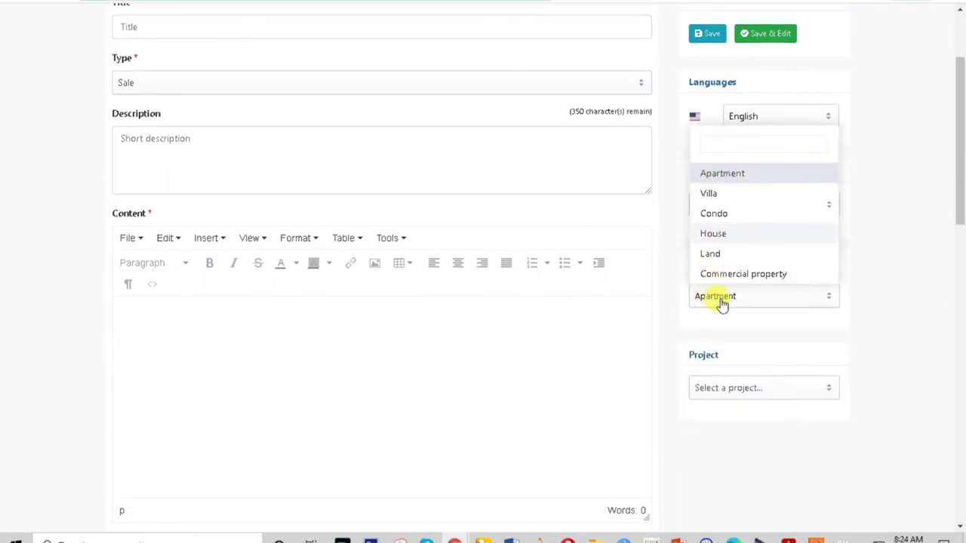
click(731, 387)
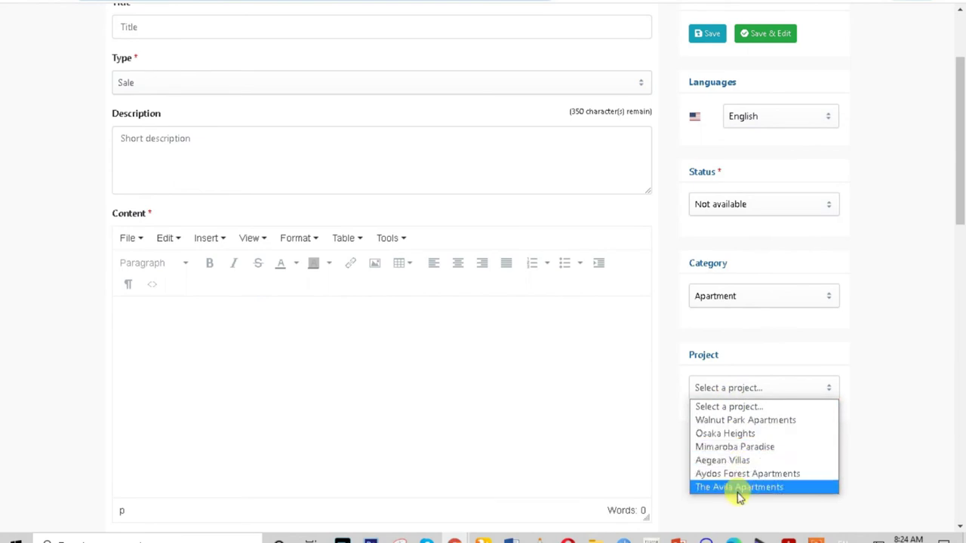
click(738, 433)
scroll(744, 436, up, 1)
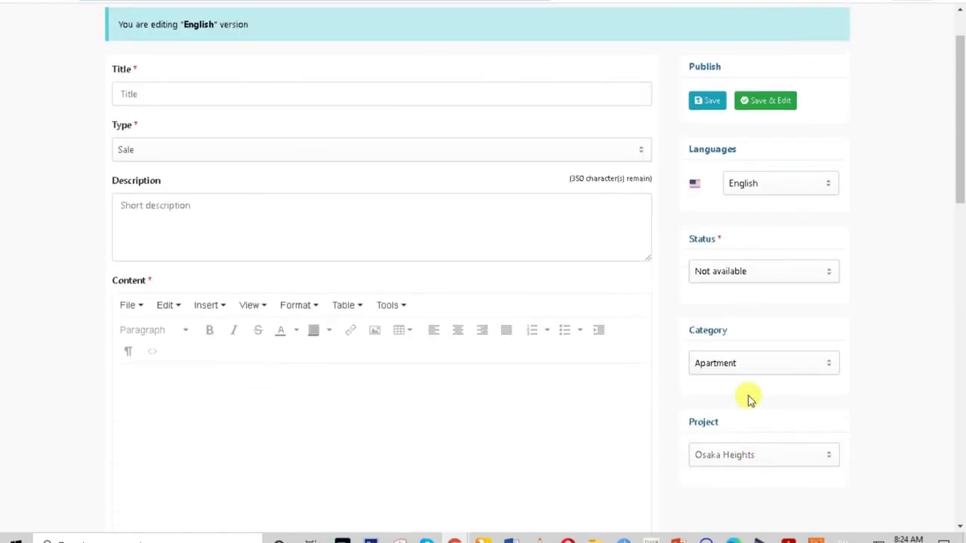
scroll(750, 400, down, 2)
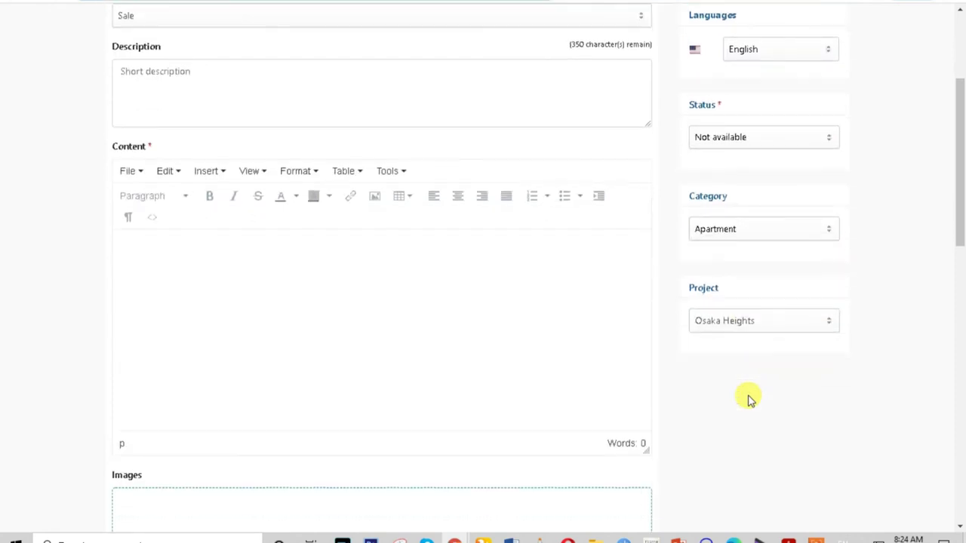
click(732, 321)
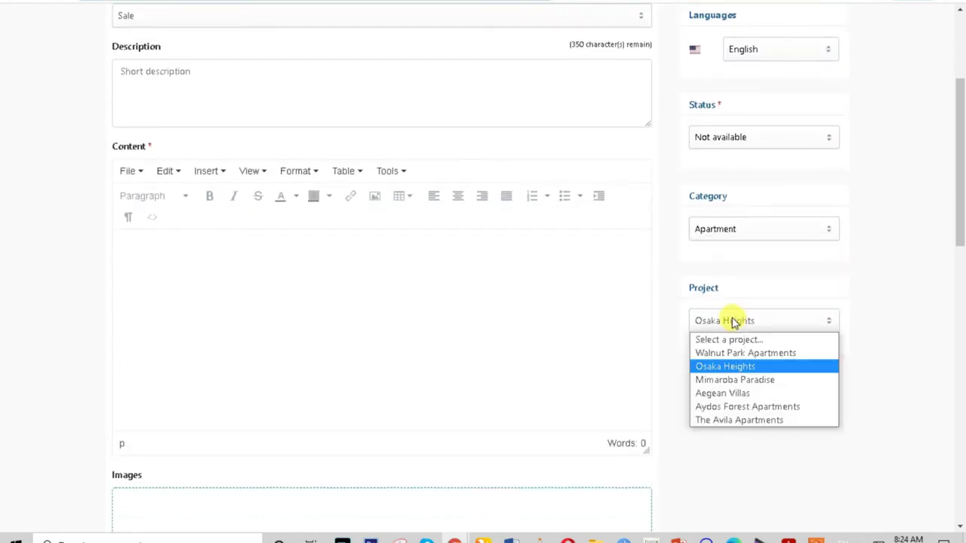
click(61, 251)
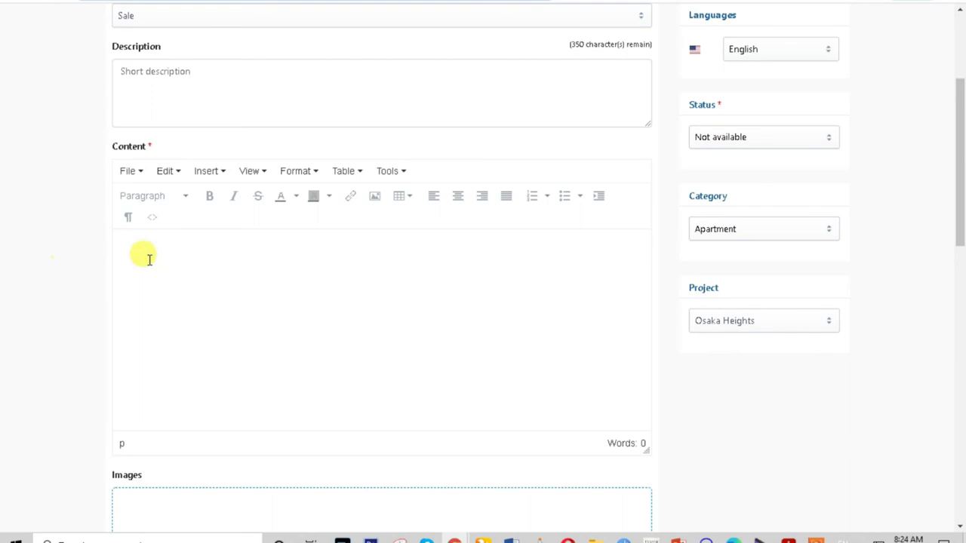
Review the available listing languages, keeping the form in English.
scroll(853, 355, down, 1)
scroll(858, 362, up, 3)
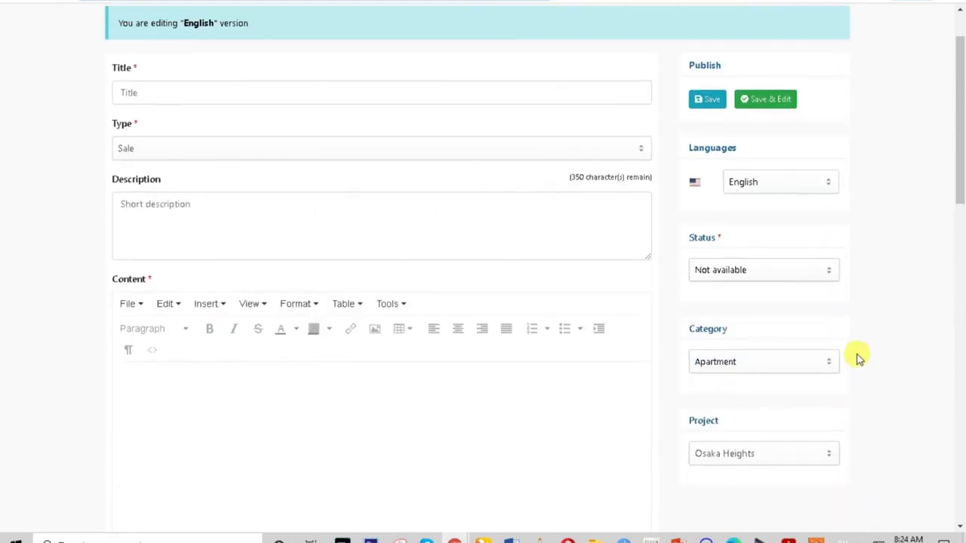
click(755, 183)
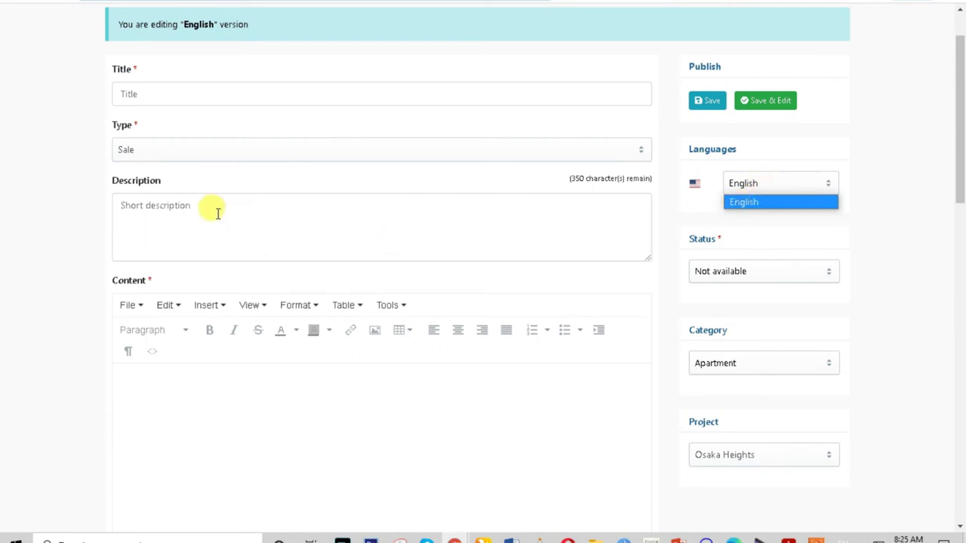
scroll(217, 214, up, 2)
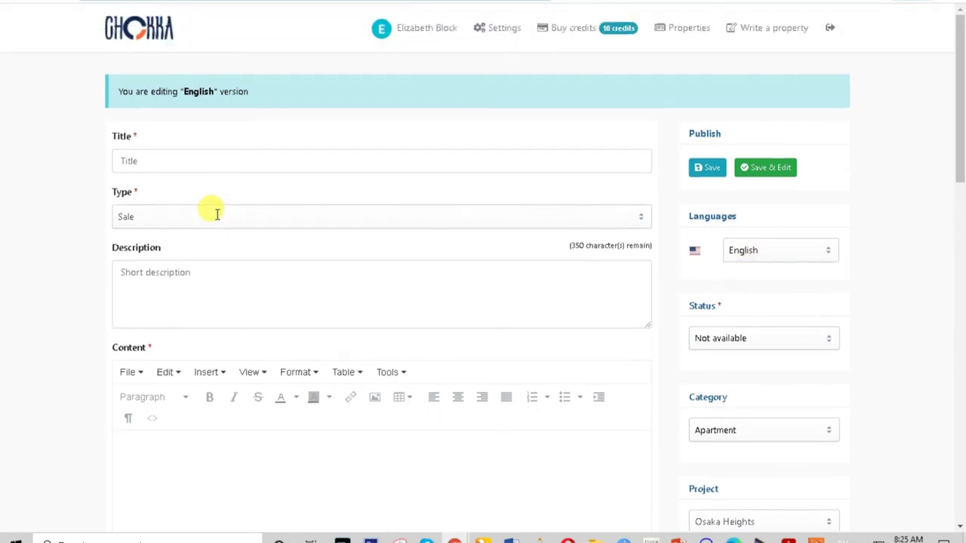
scroll(217, 217, down, 5)
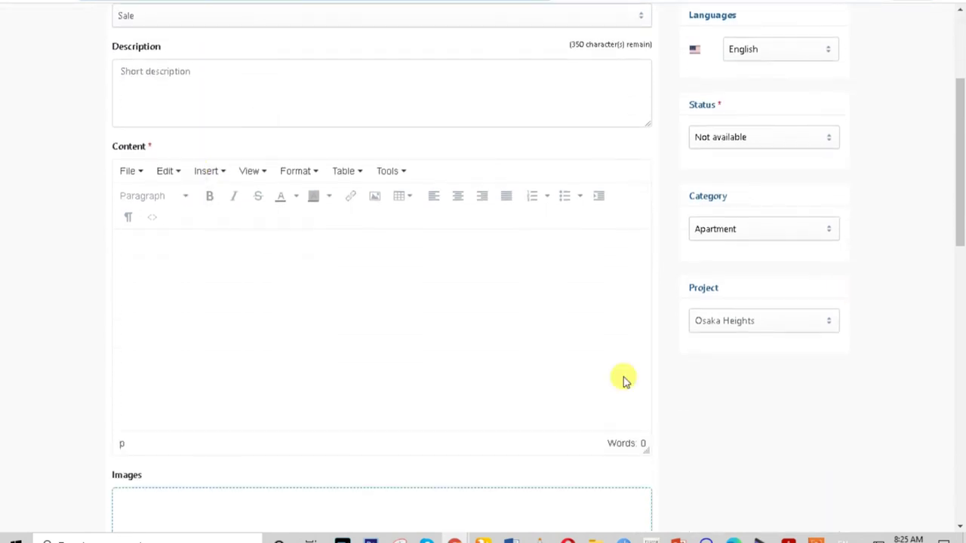
scroll(942, 198, up, 5)
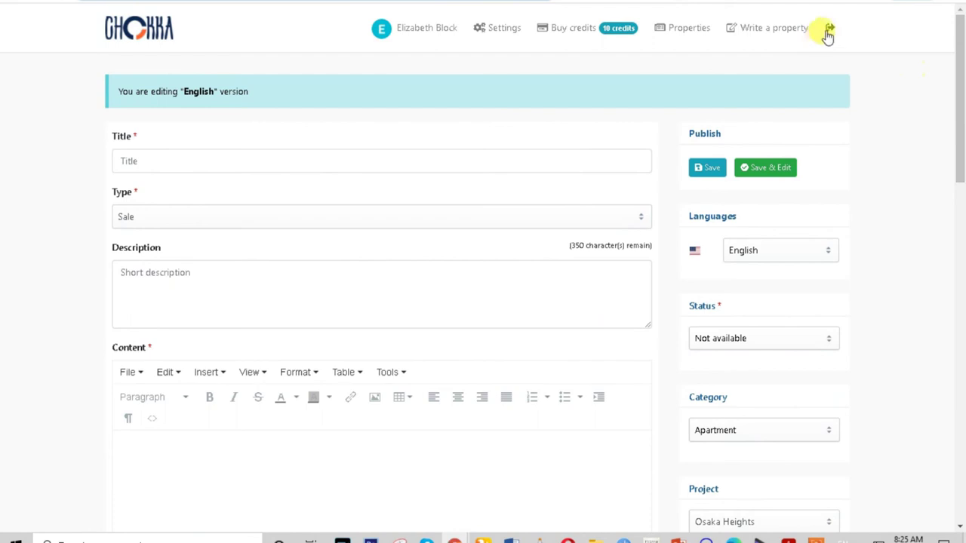
Log out of the vendor account, leaving the property form unsaved.
click(830, 28)
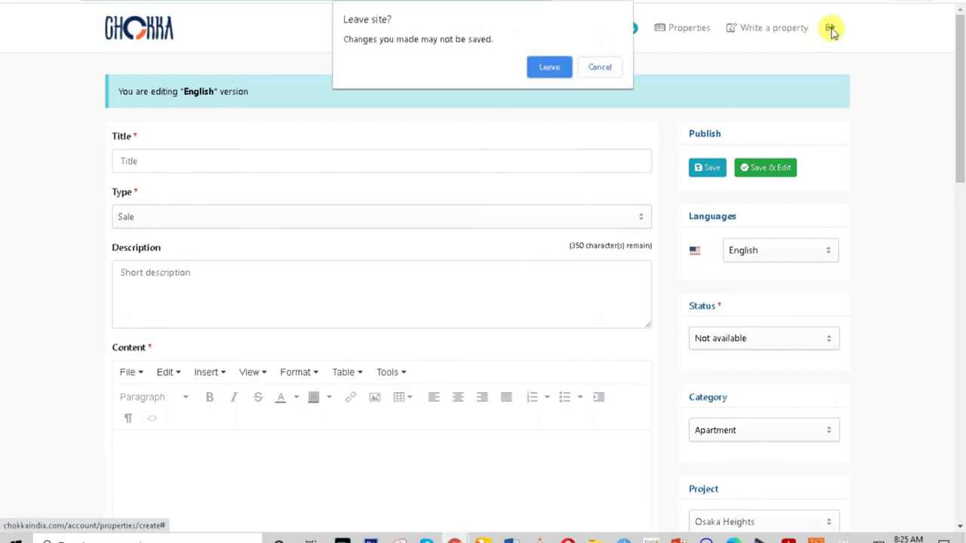
click(553, 68)
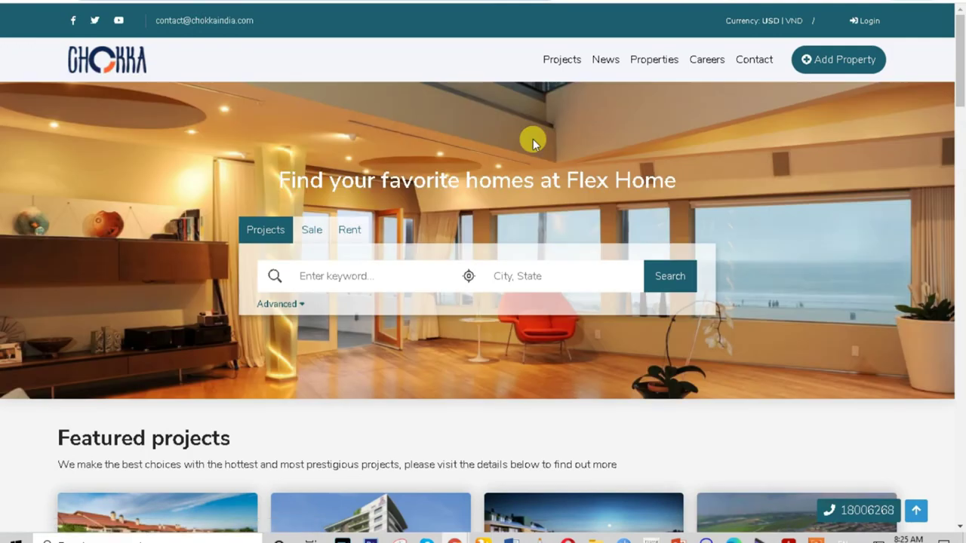
scroll(904, 167, down, 3)
drag(960, 117, 960, 322)
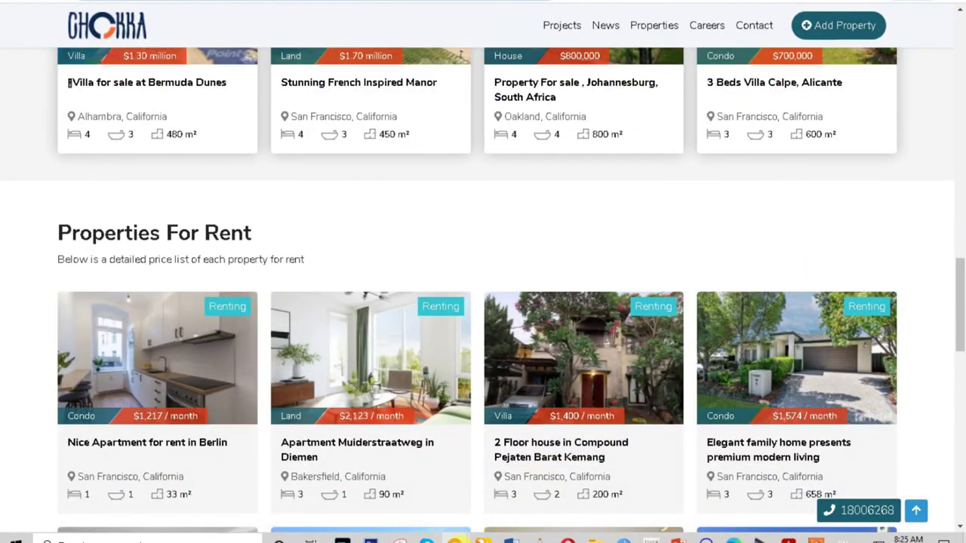
Bring the Admin window forward and sign in to the Botble admin panel.
mouse_move(455, 537)
click(491, 515)
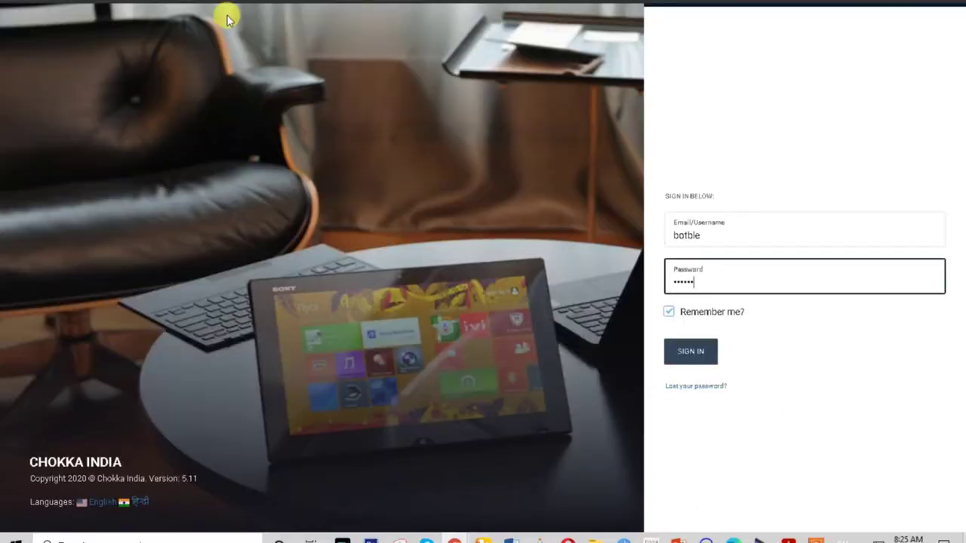
click(691, 353)
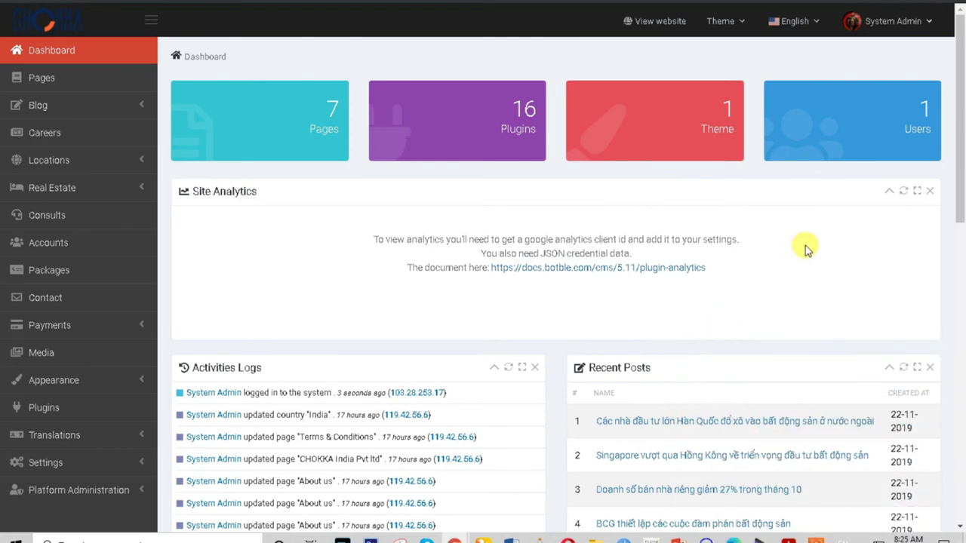
Browse the dashboard widgets, then follow the docs.botble.com plugin-analytics link in Site Analytics.
scroll(793, 262, down, 3)
drag(955, 149, 959, 29)
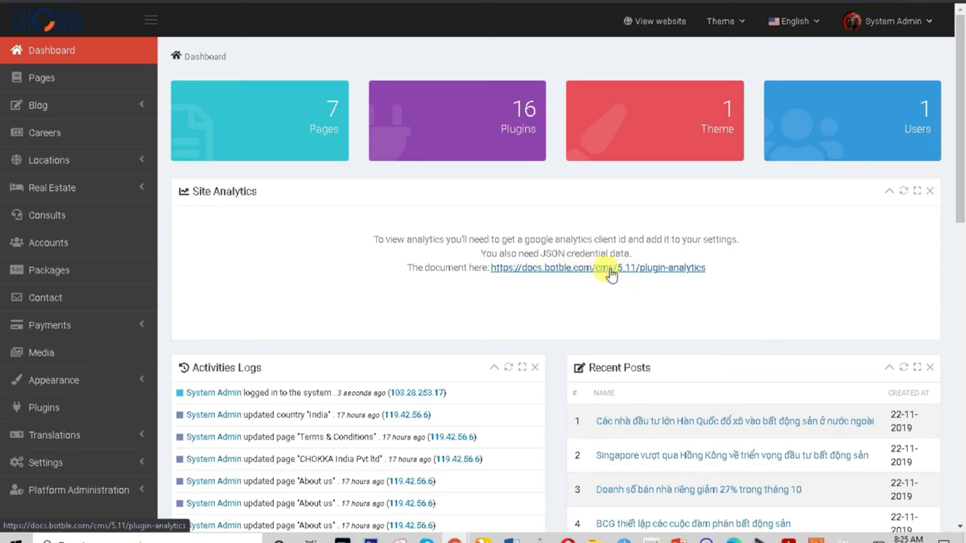
scroll(421, 261, down, 1)
scroll(473, 356, down, 6)
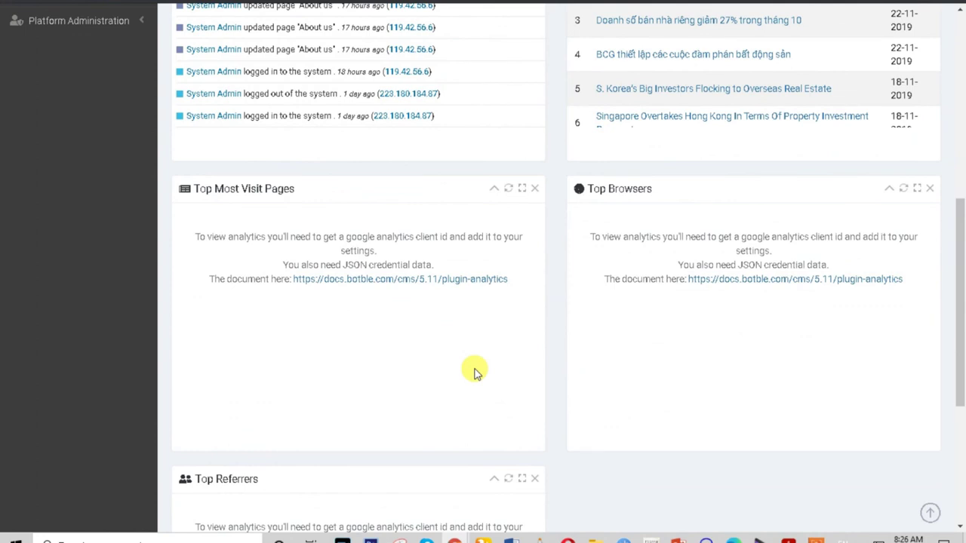
scroll(475, 371, down, 2)
scroll(253, 360, up, 1)
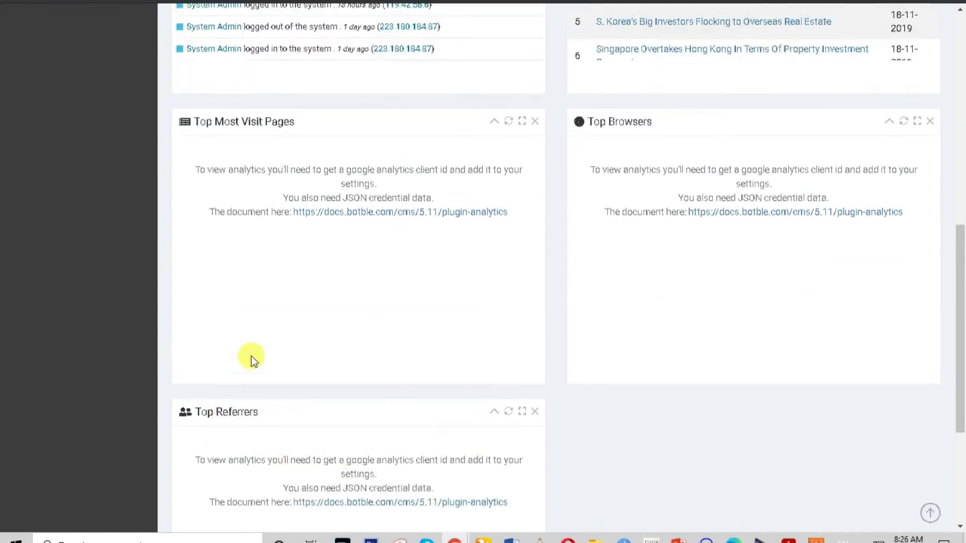
scroll(253, 359, down, 2)
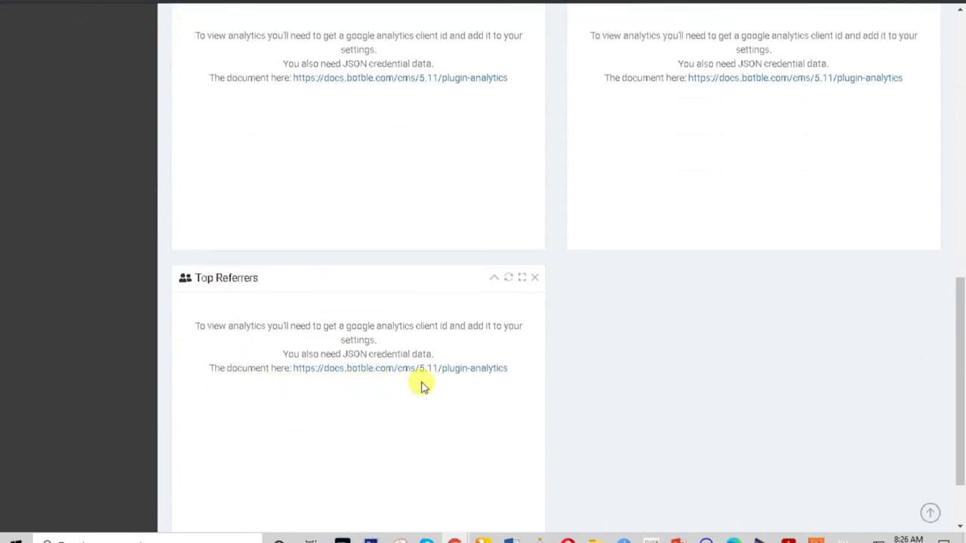
scroll(421, 386, down, 2)
scroll(421, 387, up, 3)
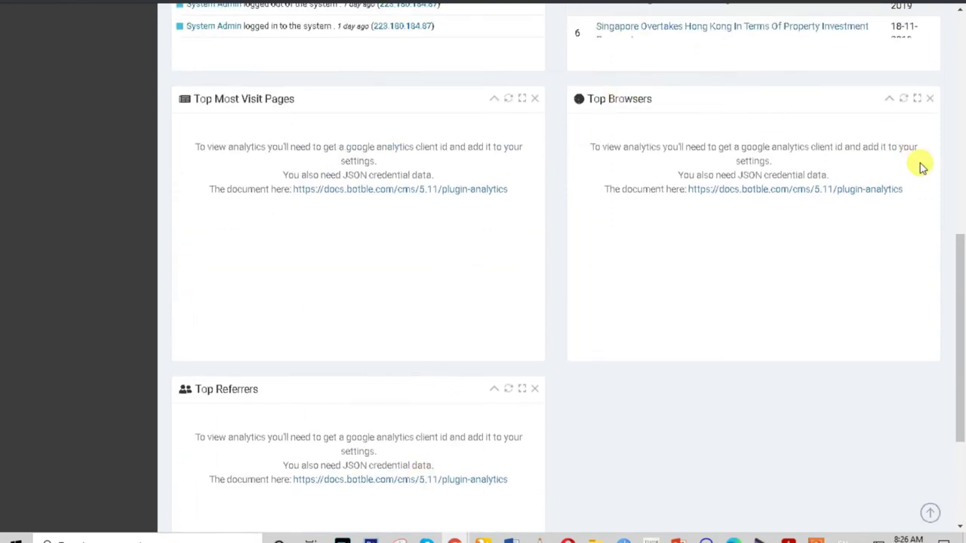
scroll(750, 138, up, 1)
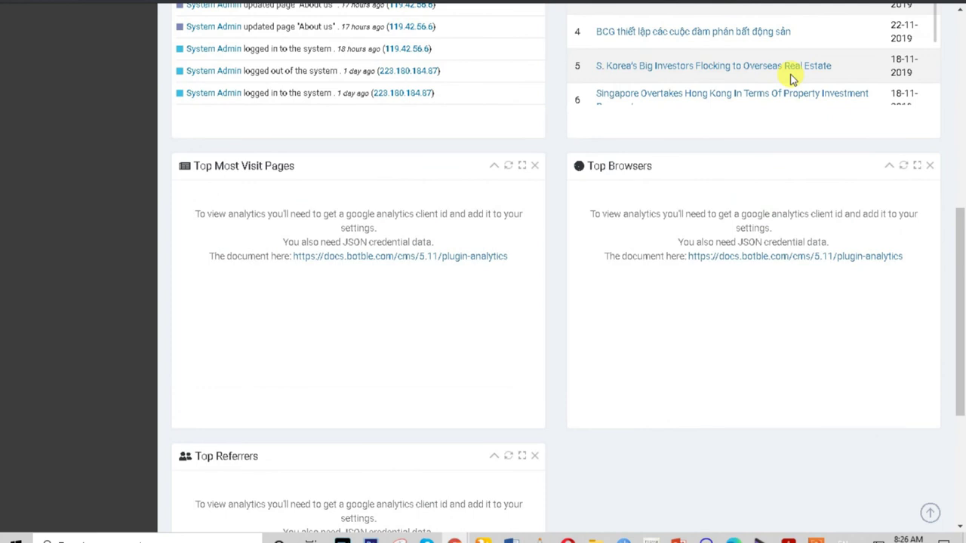
scroll(792, 79, up, 1)
scroll(792, 79, up, 1)
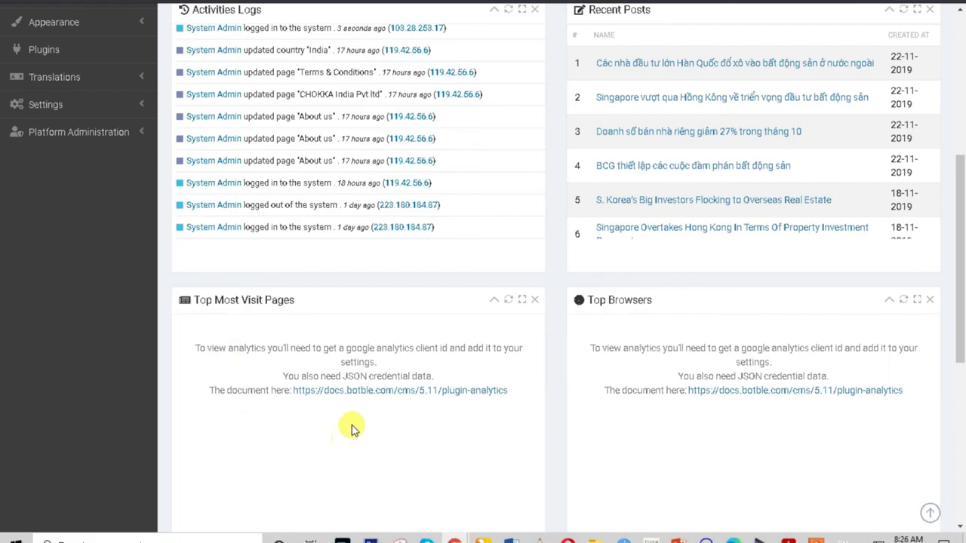
click(392, 392)
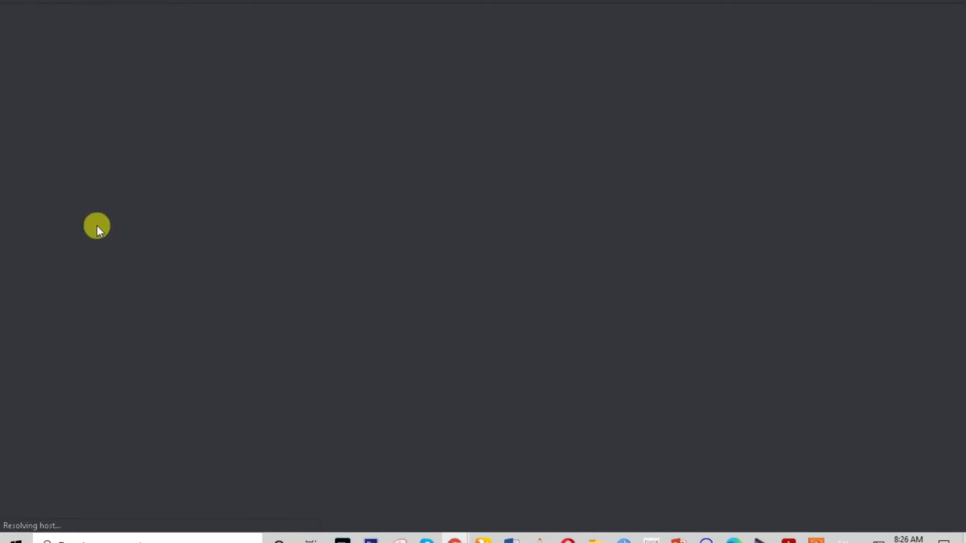
Close the documentation tab to return to the dashboard and open Pages.
key(ctrl+w)
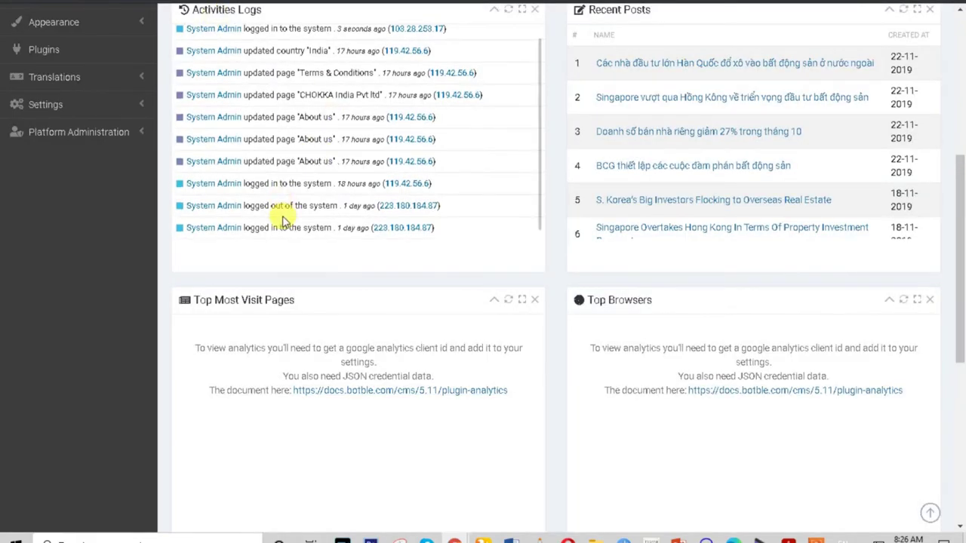
scroll(362, 166, up, 1)
scroll(360, 166, up, 5)
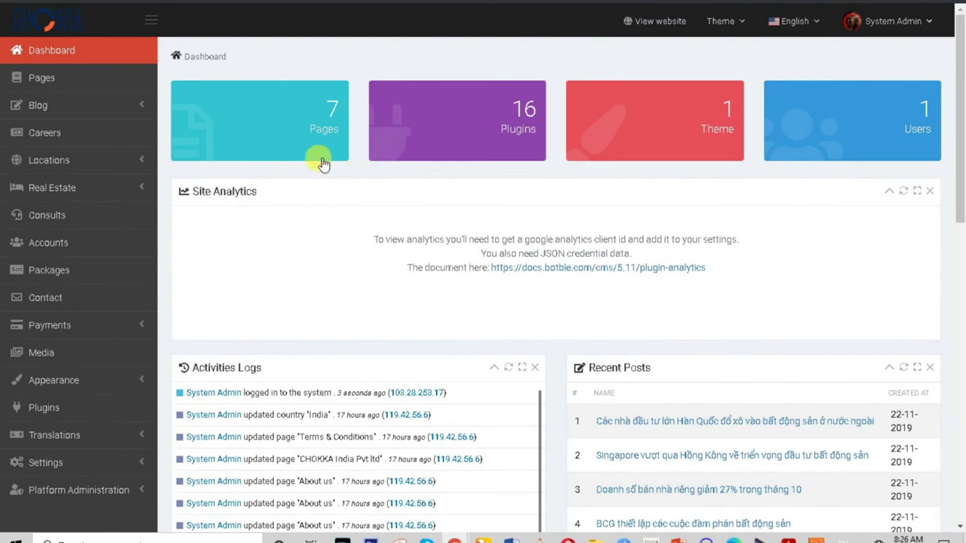
click(43, 79)
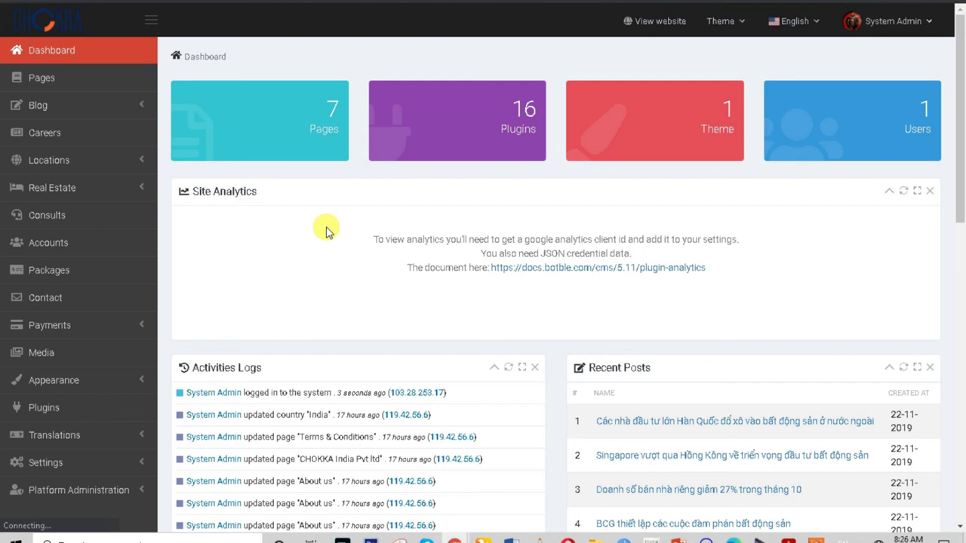
Expand Blog, try Categories, and dismiss the resulting Error! notifications.
click(77, 105)
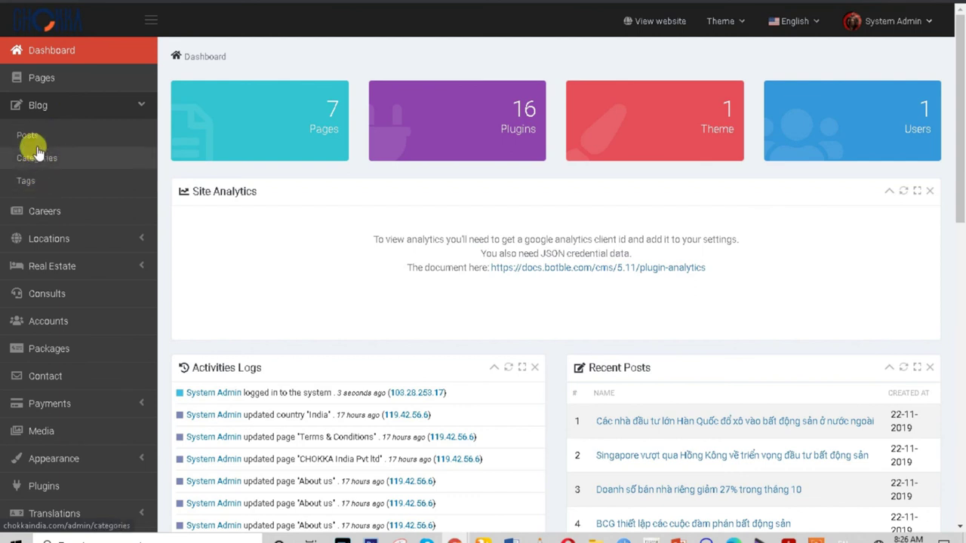
click(34, 142)
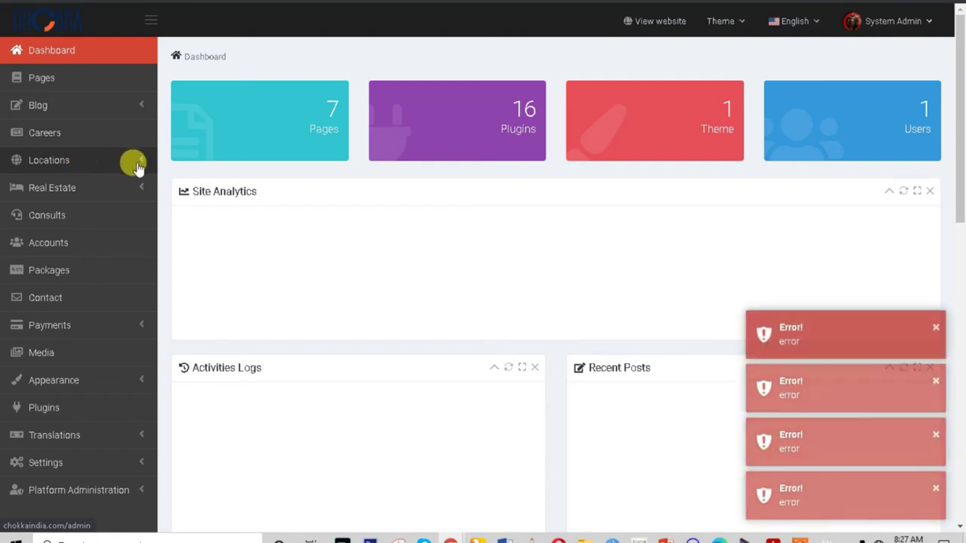
click(935, 329)
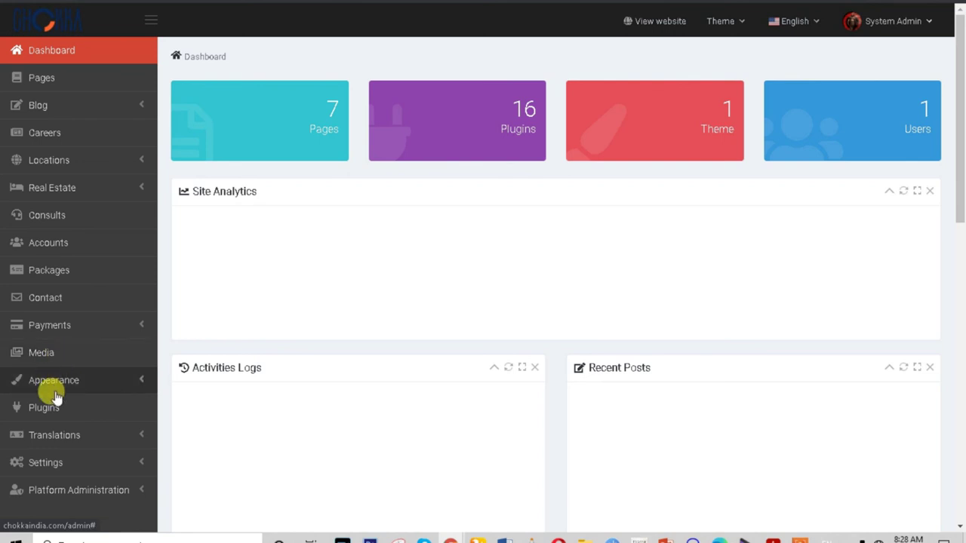
scroll(53, 434, down, 1)
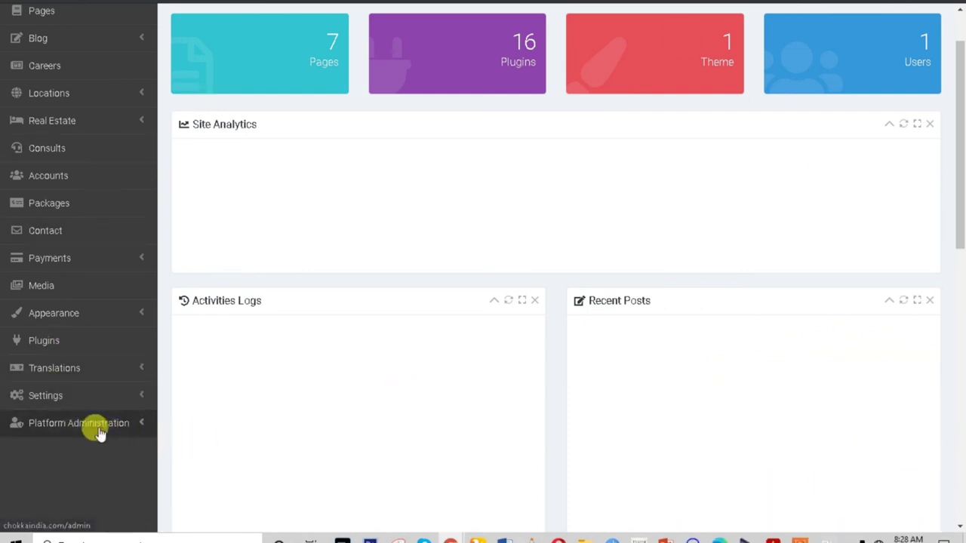
scroll(96, 326, up, 1)
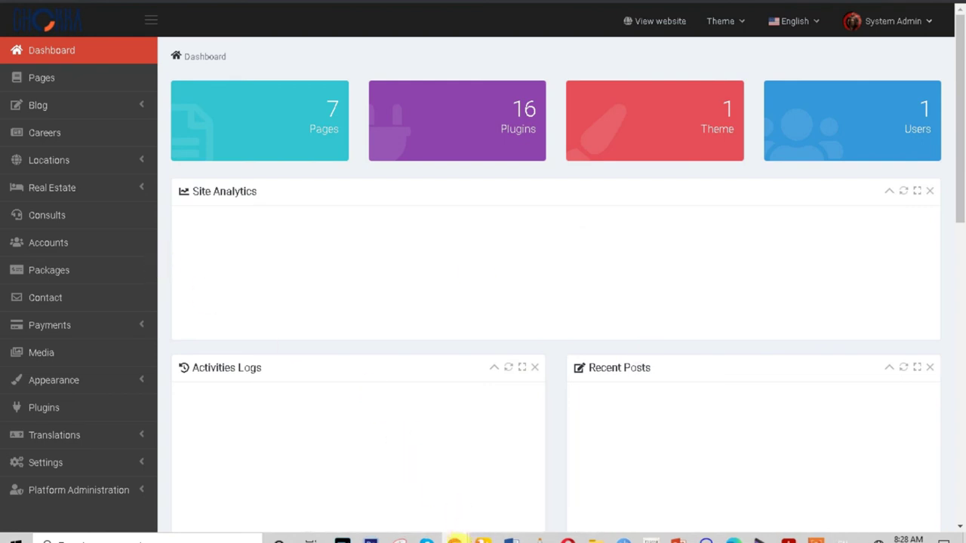
Switch to the Homepage window and scroll to its top.
mouse_move(454, 541)
click(385, 496)
scroll(279, 136, up, 7)
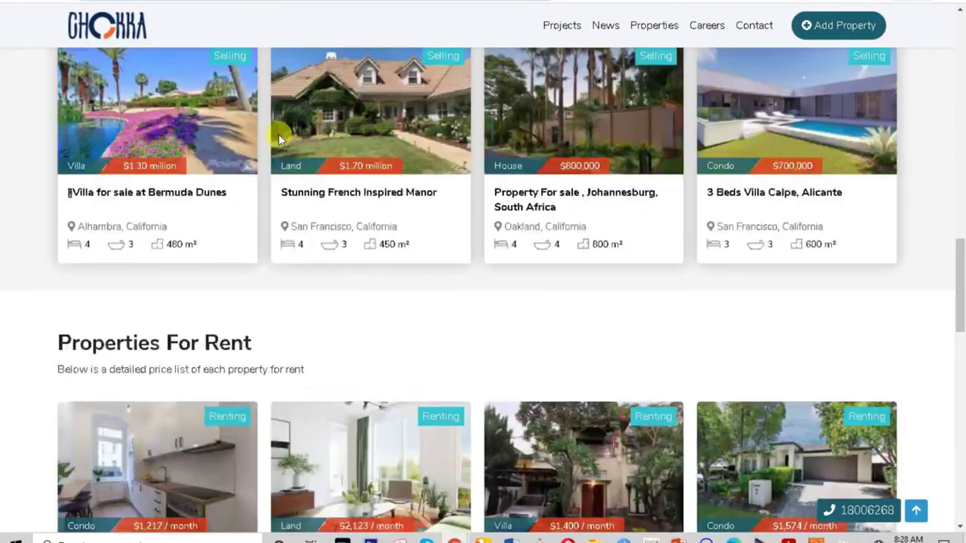
scroll(278, 138, up, 10)
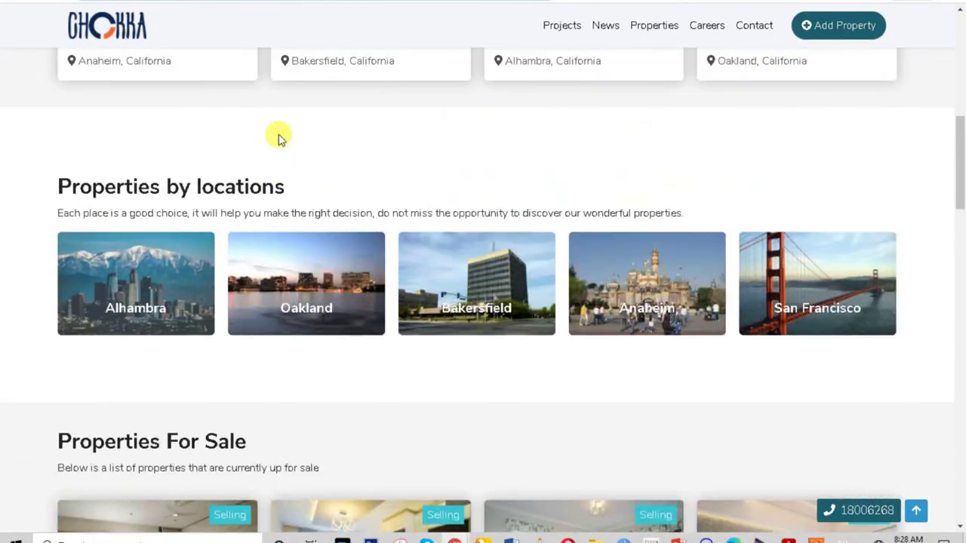
scroll(278, 133, up, 3)
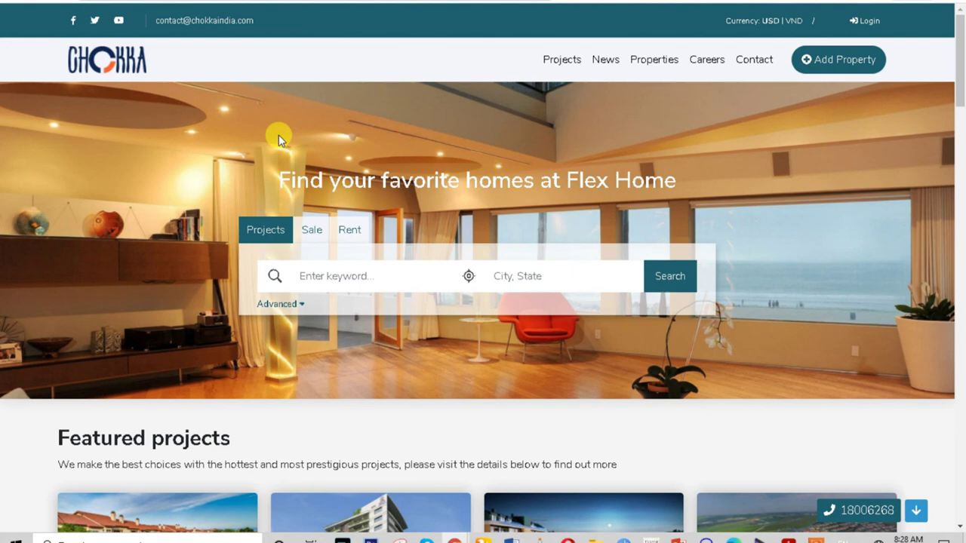
Browse Featured projects, Properties by locations and Properties For Sale, ending at the top.
scroll(278, 139, down, 3)
scroll(278, 140, up, 1)
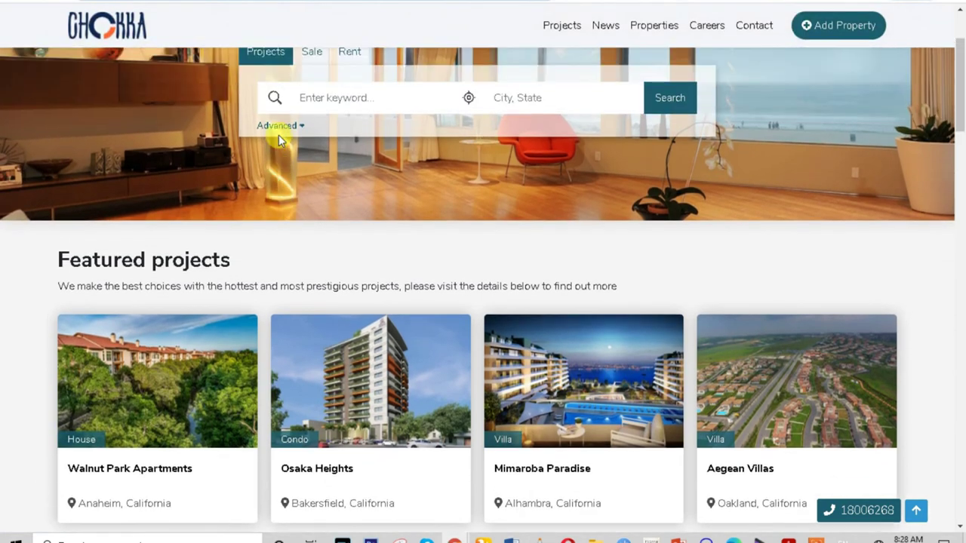
scroll(279, 134, down, 6)
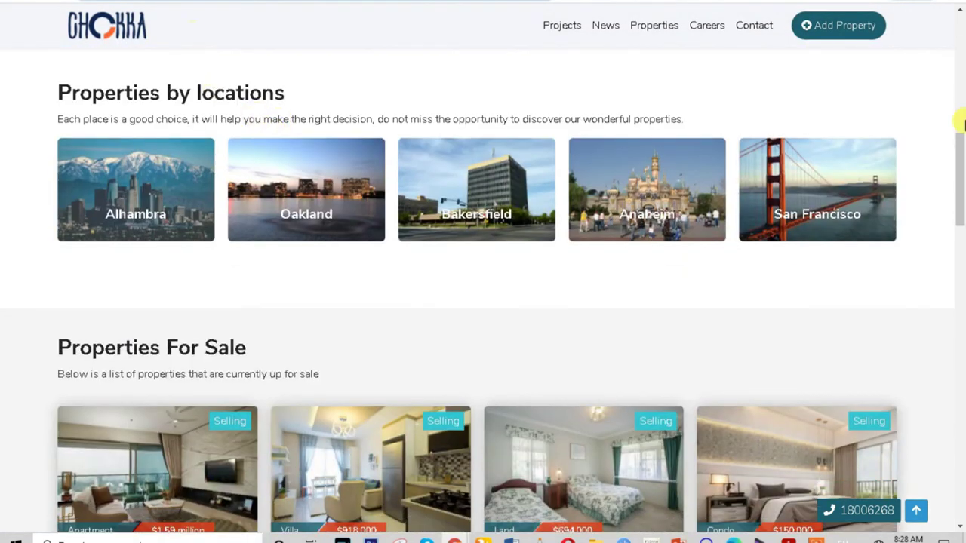
scroll(144, 334, down, 3)
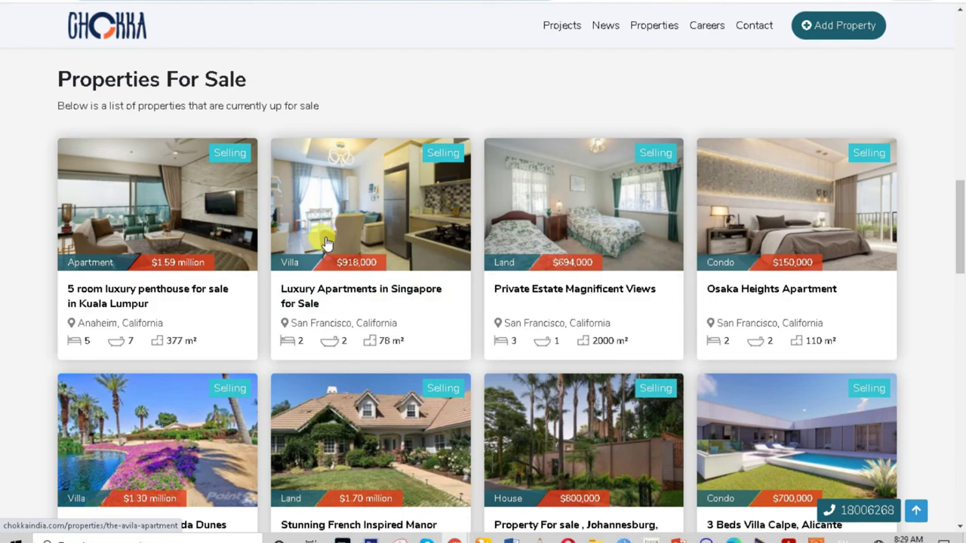
scroll(326, 242, up, 7)
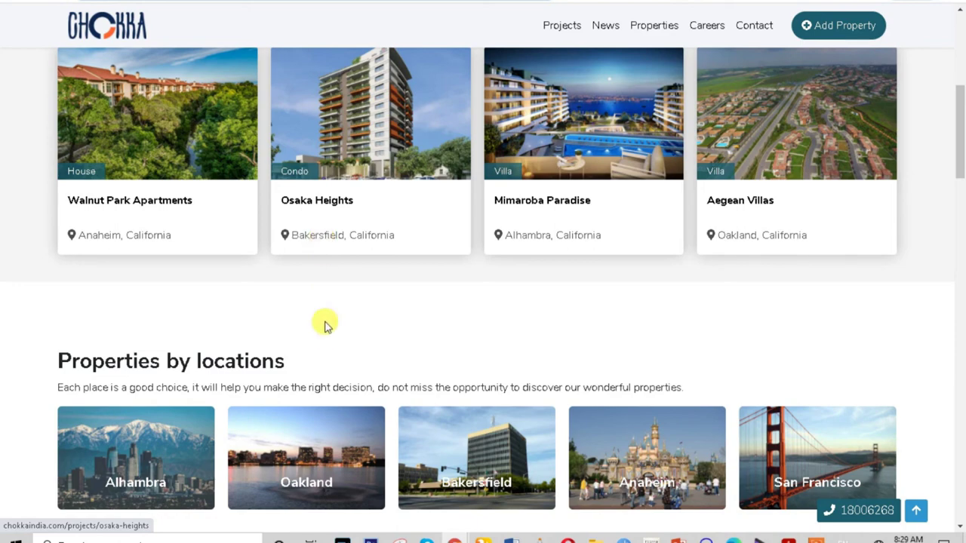
scroll(325, 336, down, 5)
scroll(326, 342, down, 1)
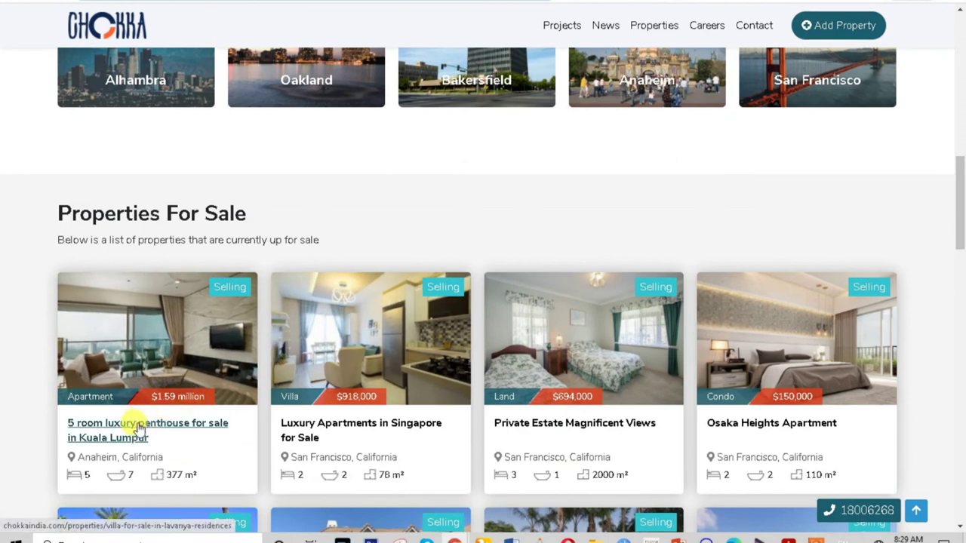
scroll(485, 339, up, 4)
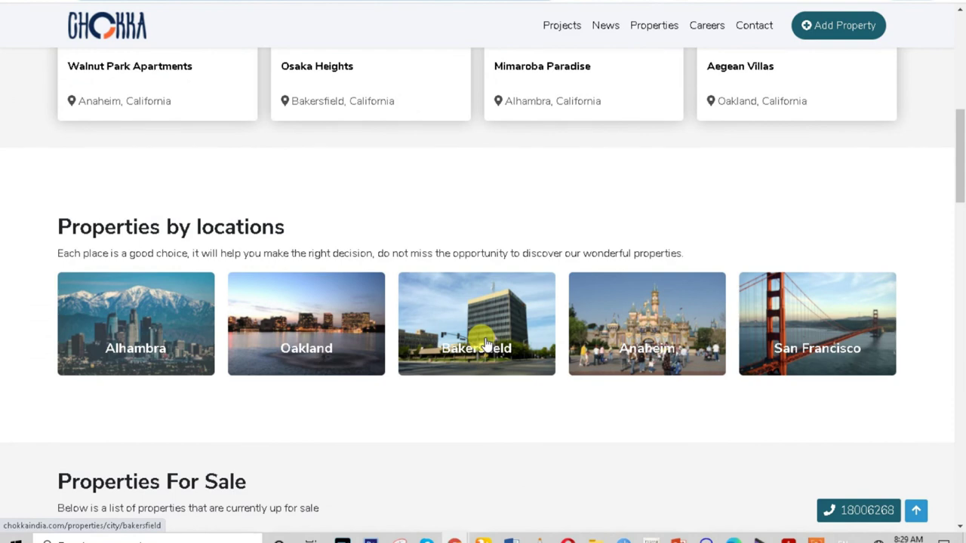
scroll(485, 344, up, 3)
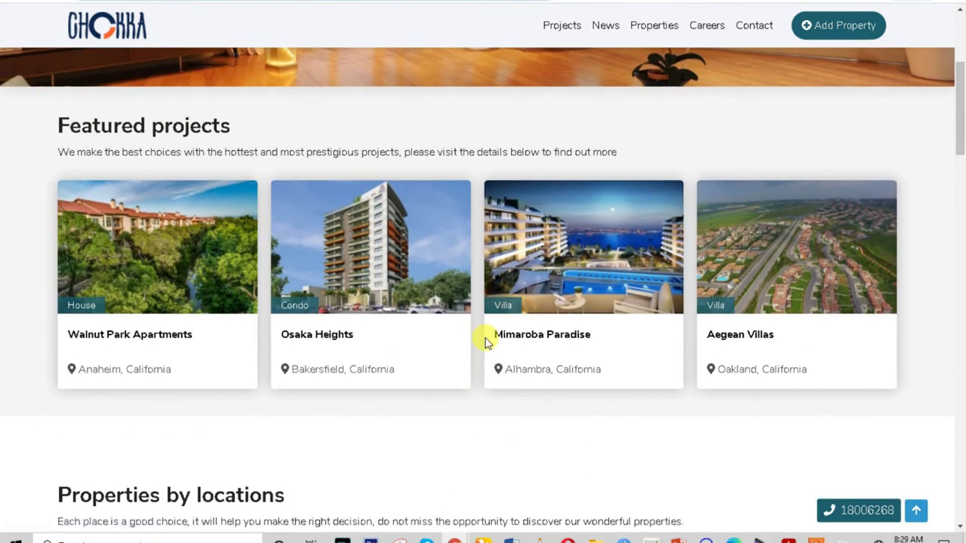
scroll(485, 338, up, 4)
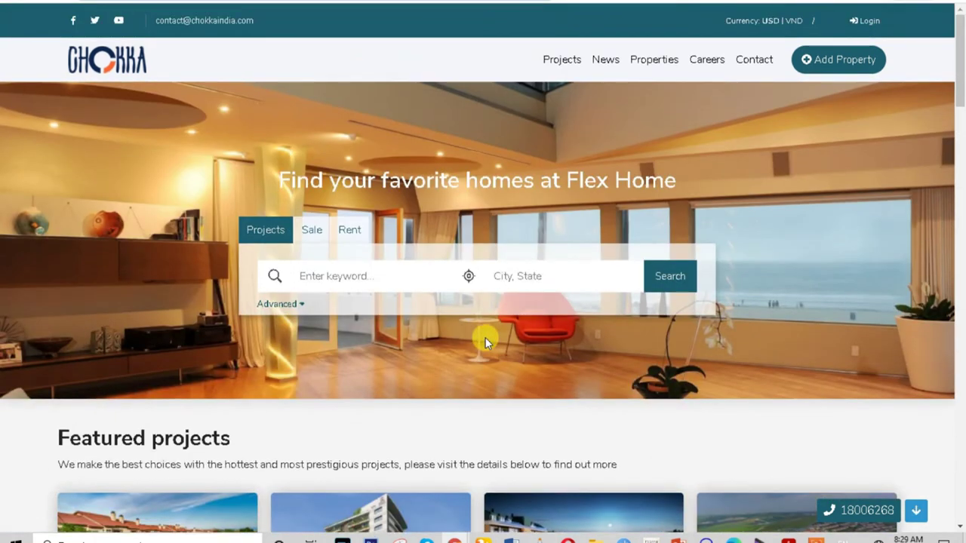